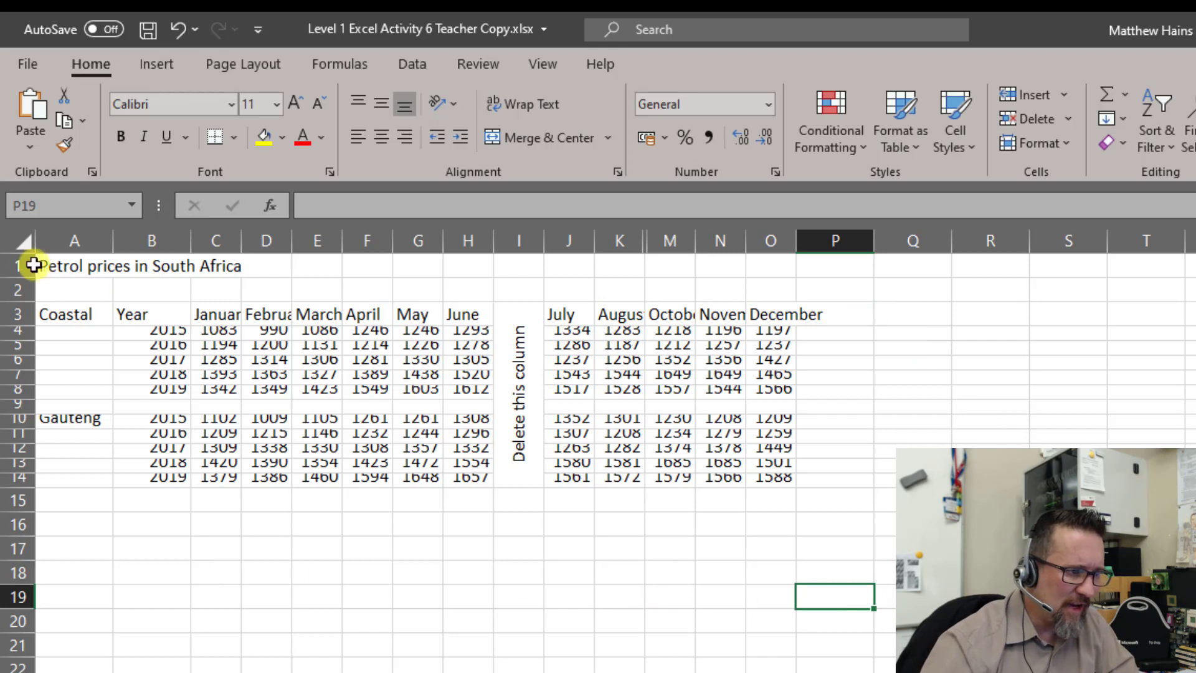
pyautogui.click(65, 261)
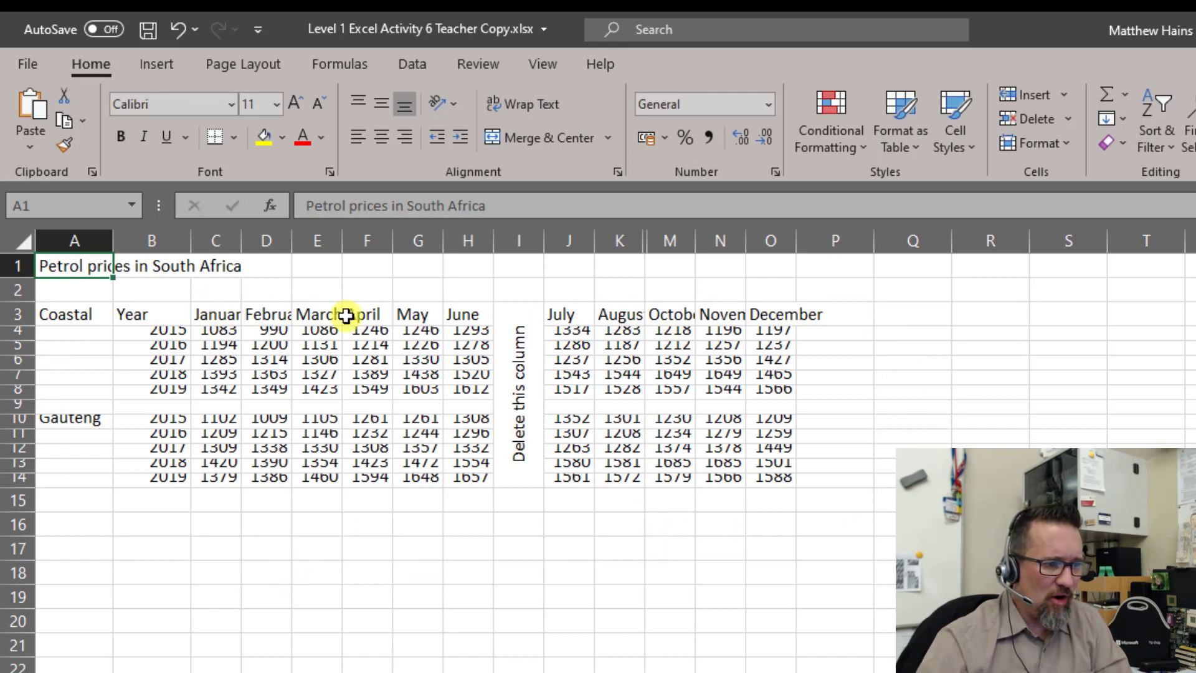
pyautogui.click(835, 317)
pyautogui.click(617, 314)
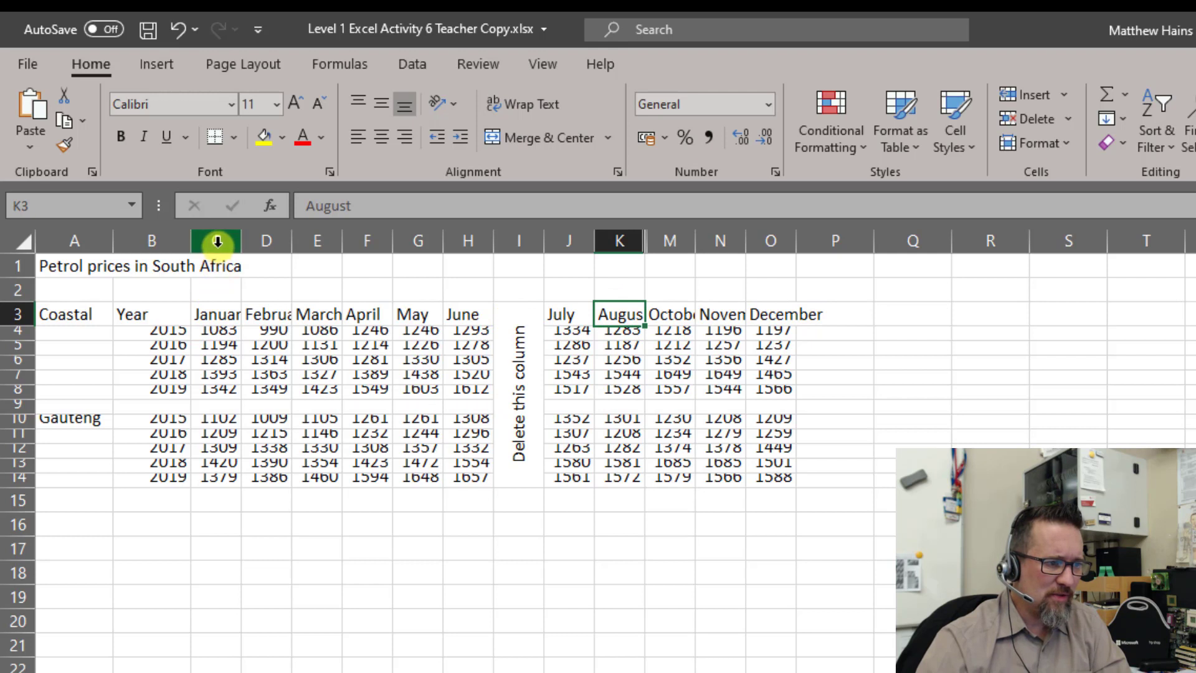
# - Delete the whole column I that contains the vertical text "Delete this column"
pyautogui.click(517, 270)
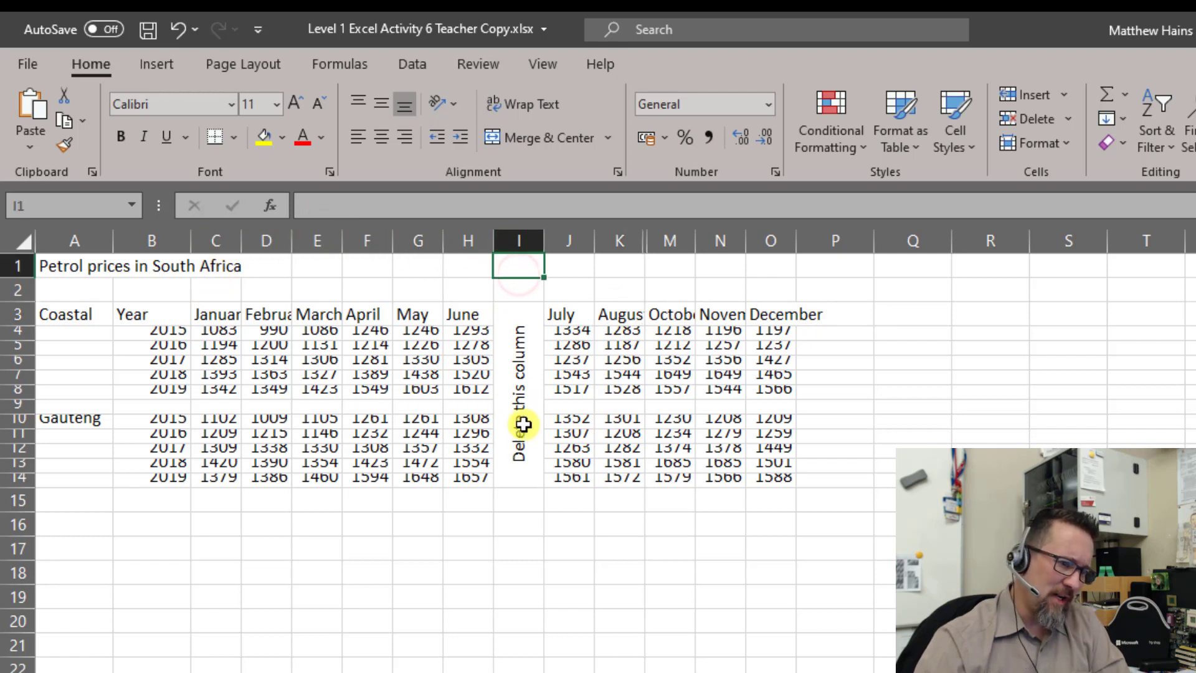
pyautogui.click(518, 453)
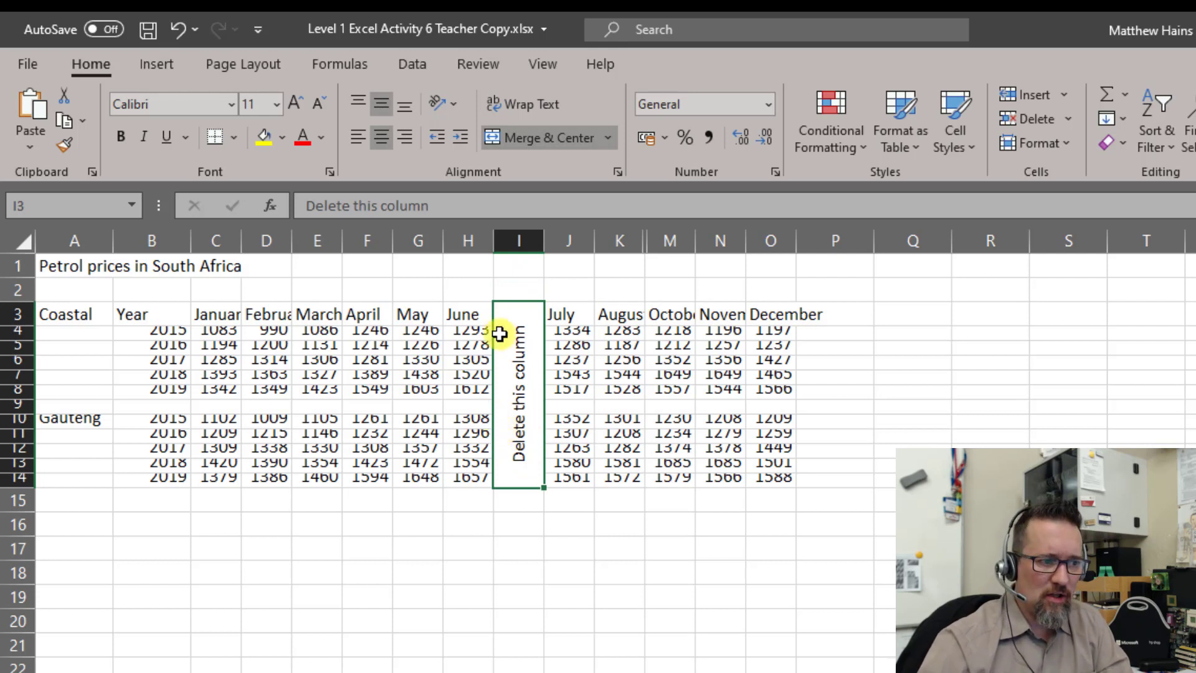
pyautogui.rightClick(518, 236)
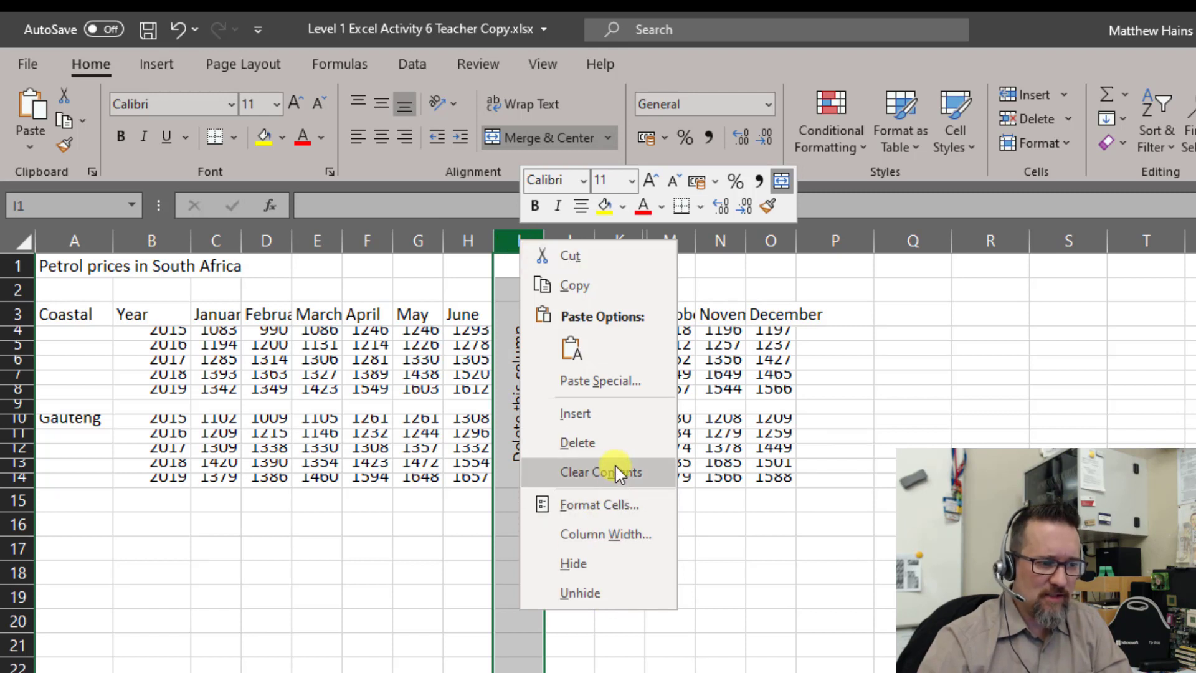
pyautogui.click(576, 443)
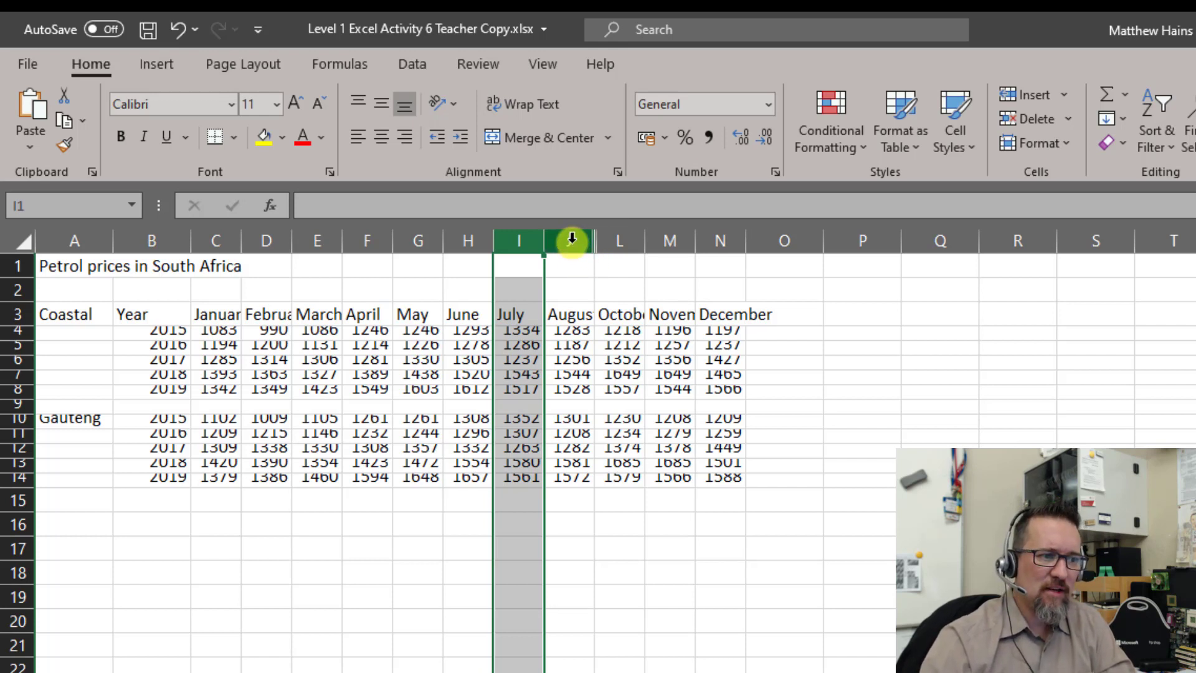
# - Unhide the September column K hidden between columns J and L
pyautogui.moveTo(571, 239); pyautogui.dragTo(606, 238)
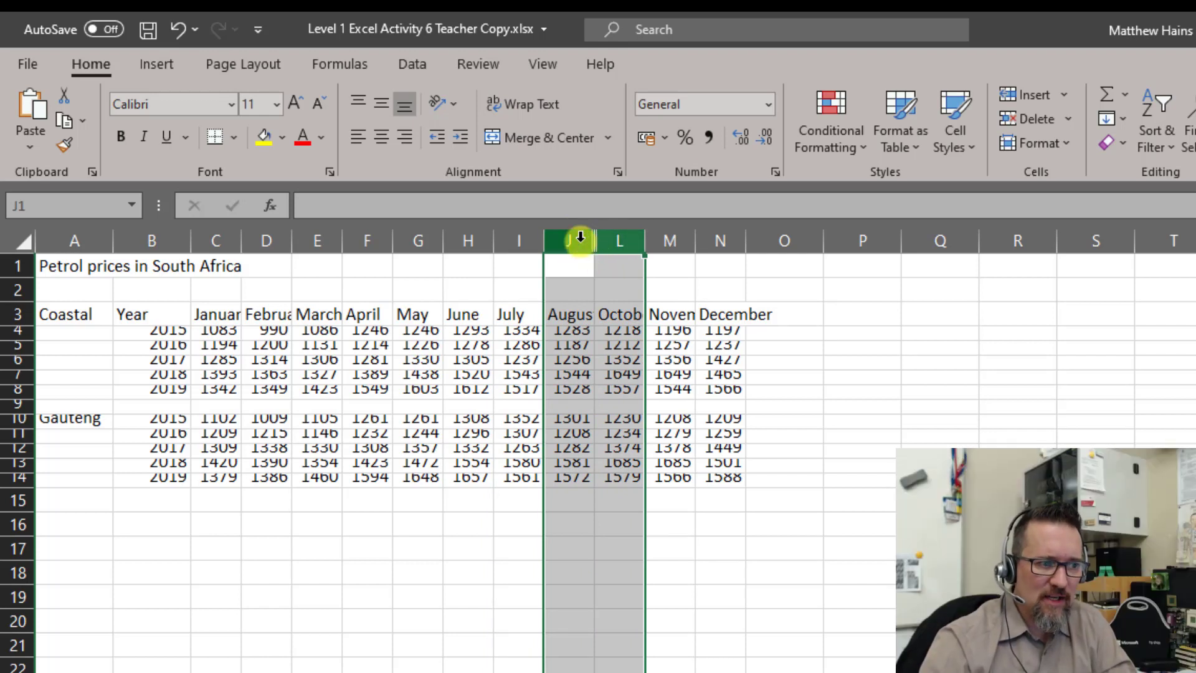
pyautogui.rightClick(580, 237)
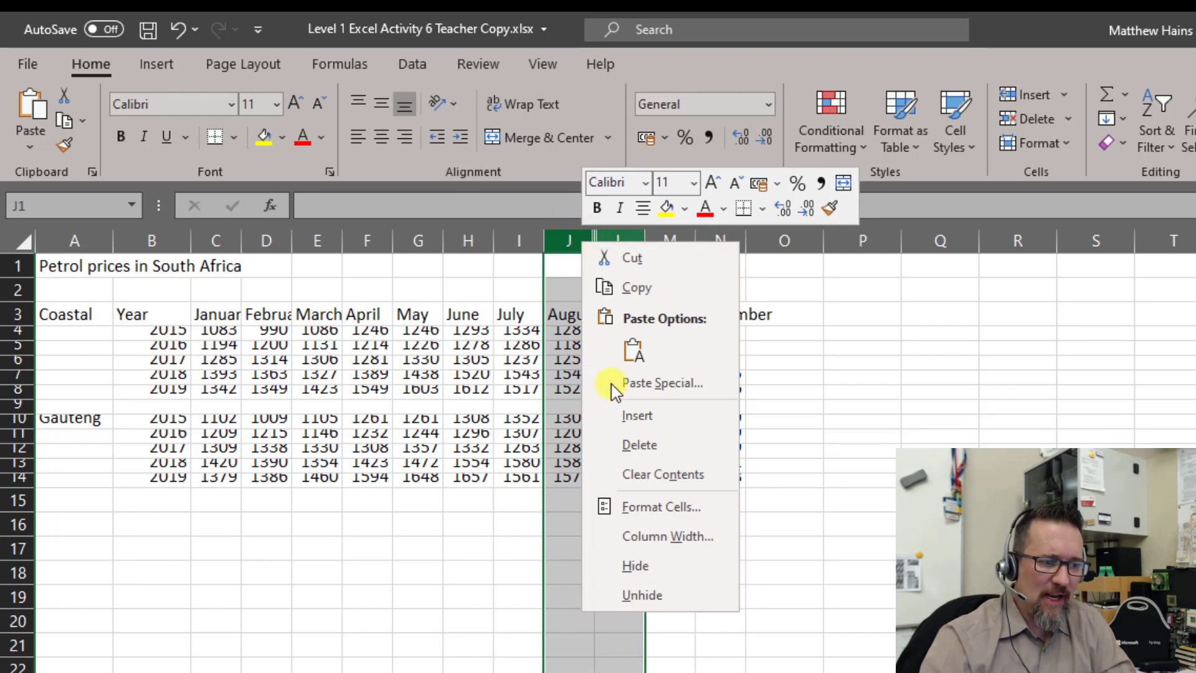
pyautogui.click(668, 597)
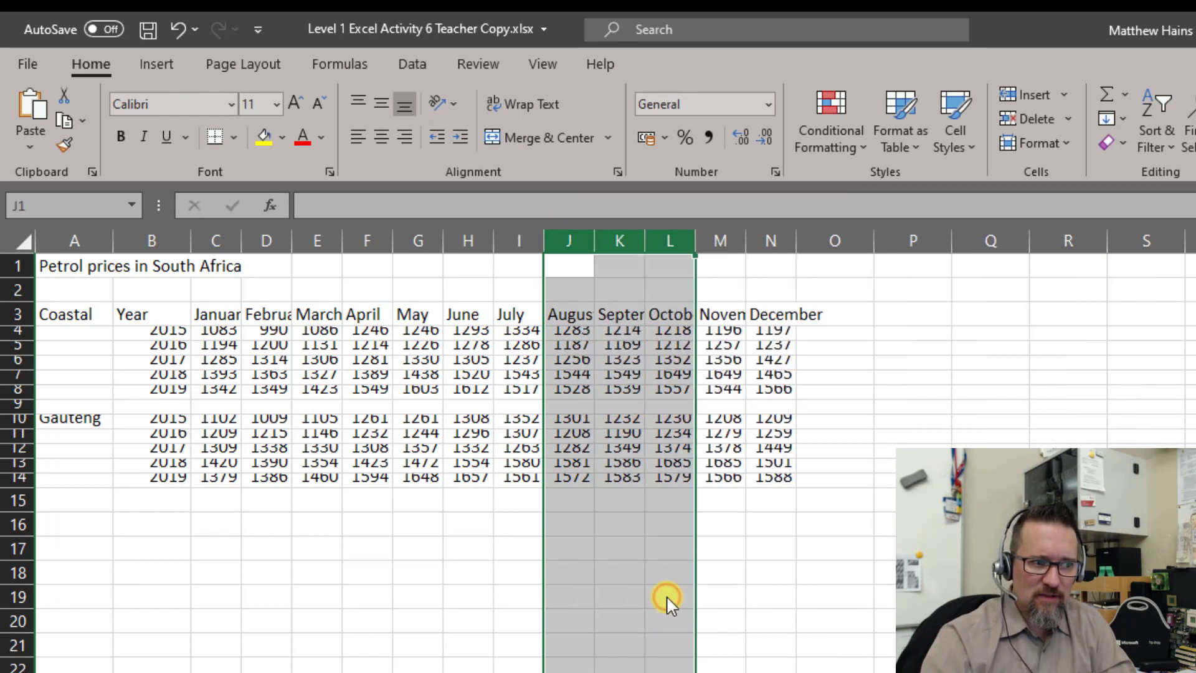
pyautogui.click(869, 331)
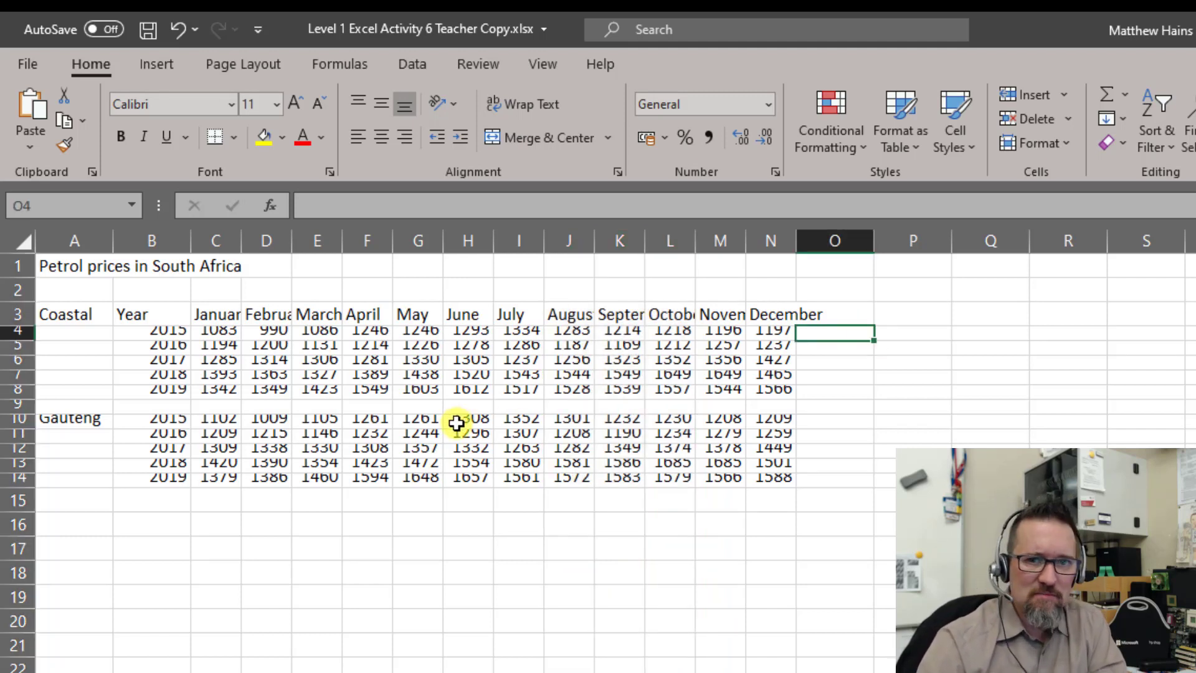
# - Widen the month columns C to N equally by hand so that the full month names fit
pyautogui.click(163, 235)
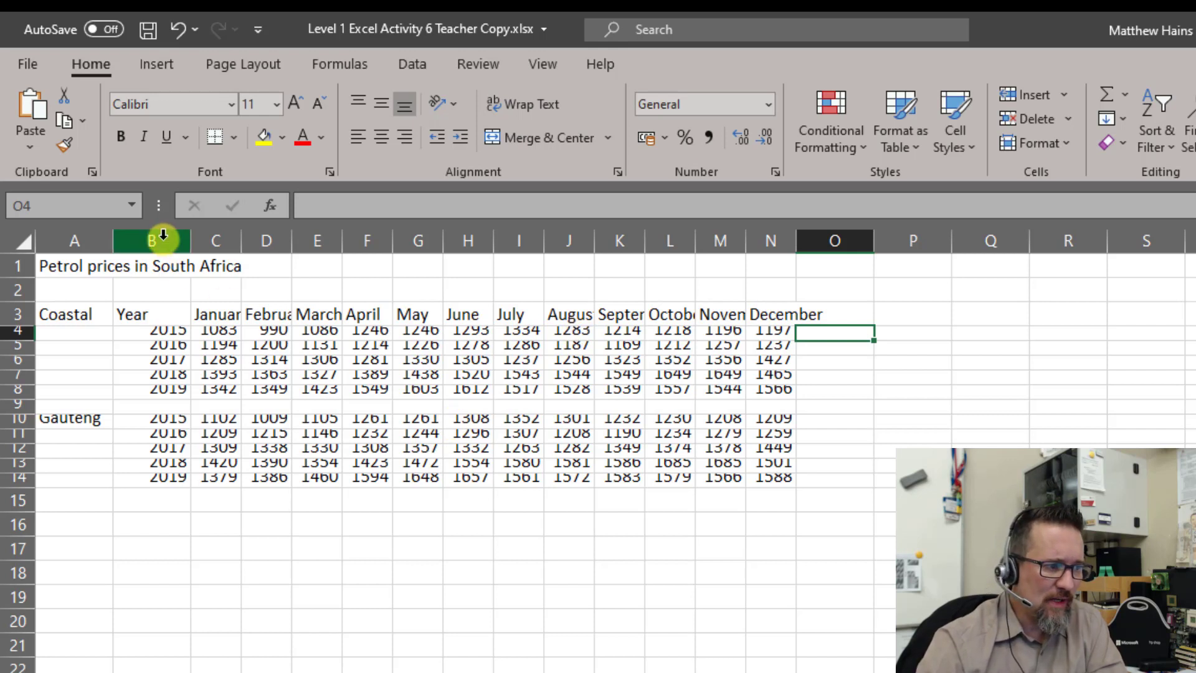
pyautogui.moveTo(219, 235); pyautogui.dragTo(782, 246)
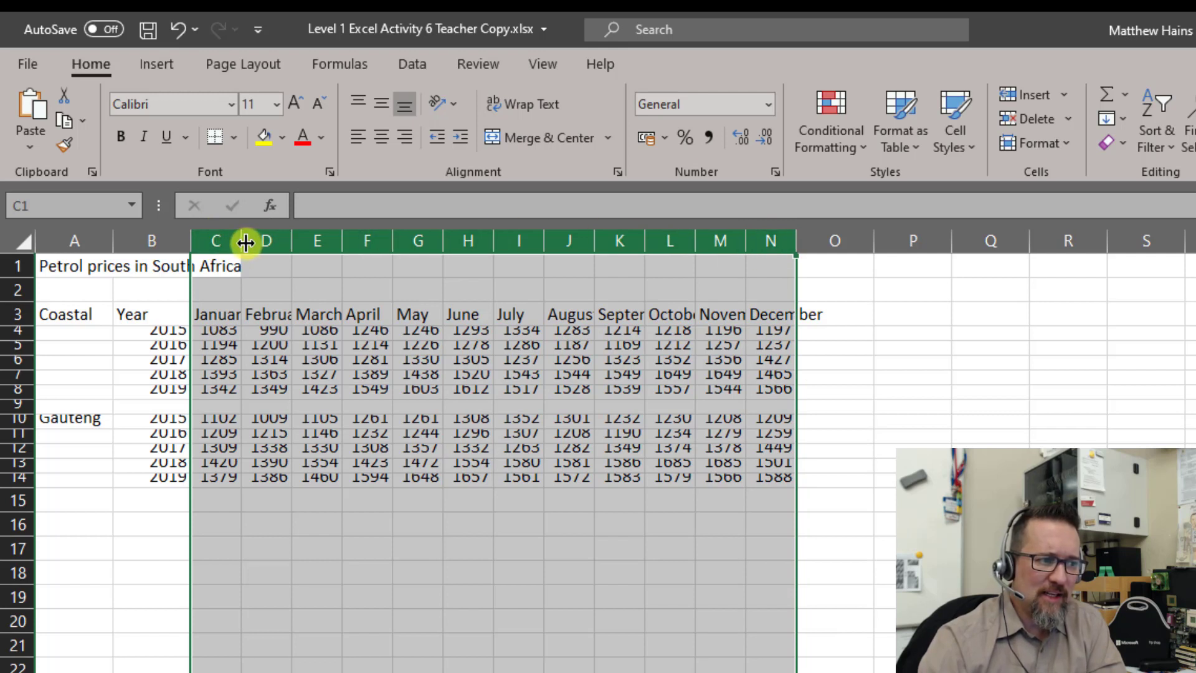
pyautogui.moveTo(242, 242); pyautogui.dragTo(280, 243)
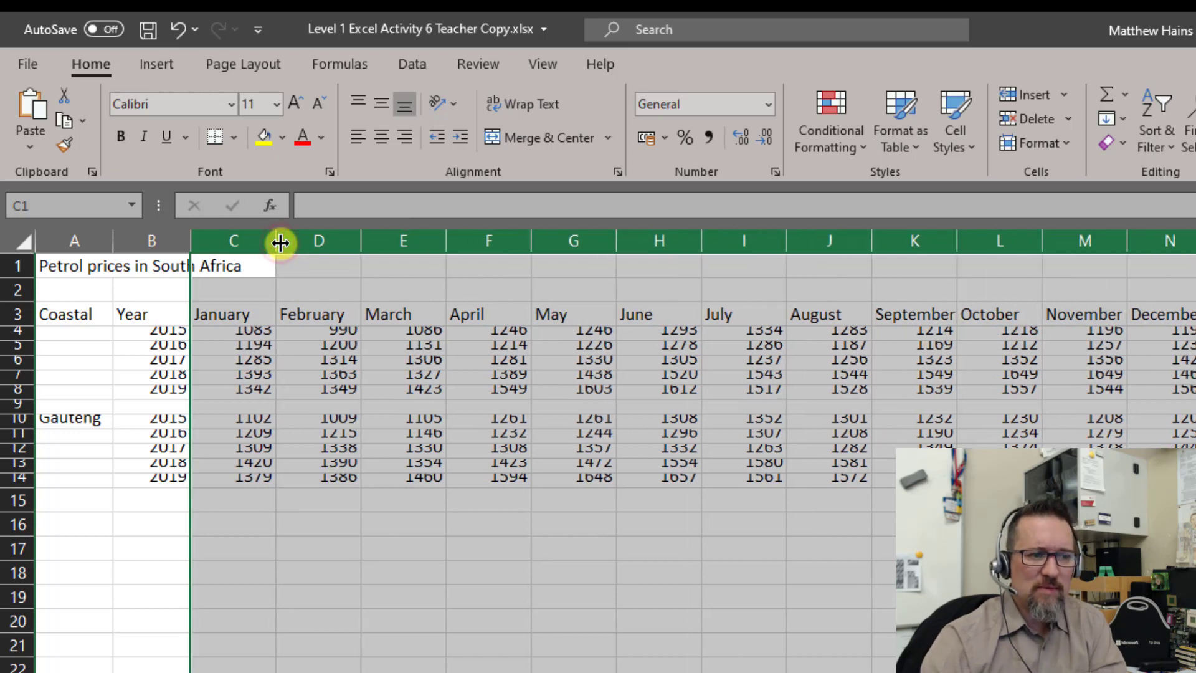
pyautogui.click(580, 606)
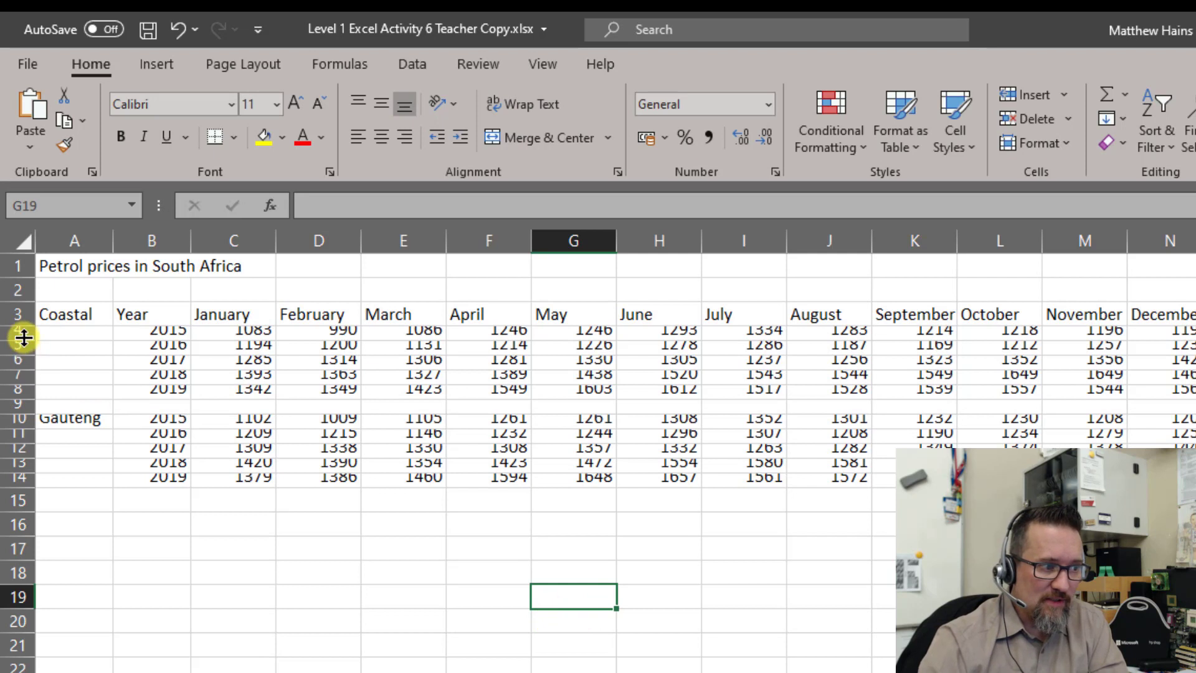
# - Increase the height of rows 4 to 14 equally by hand so that the figures fit
pyautogui.moveTo(13, 330); pyautogui.dragTo(8, 480)
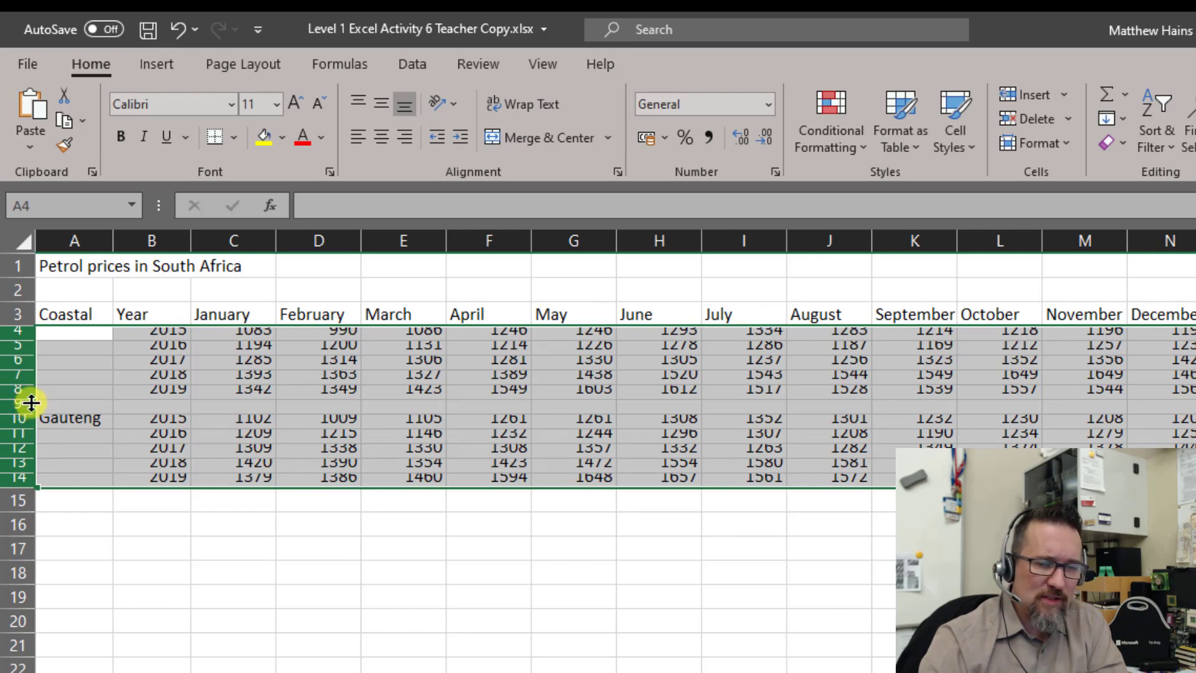
pyautogui.moveTo(31, 402); pyautogui.dragTo(31, 411)
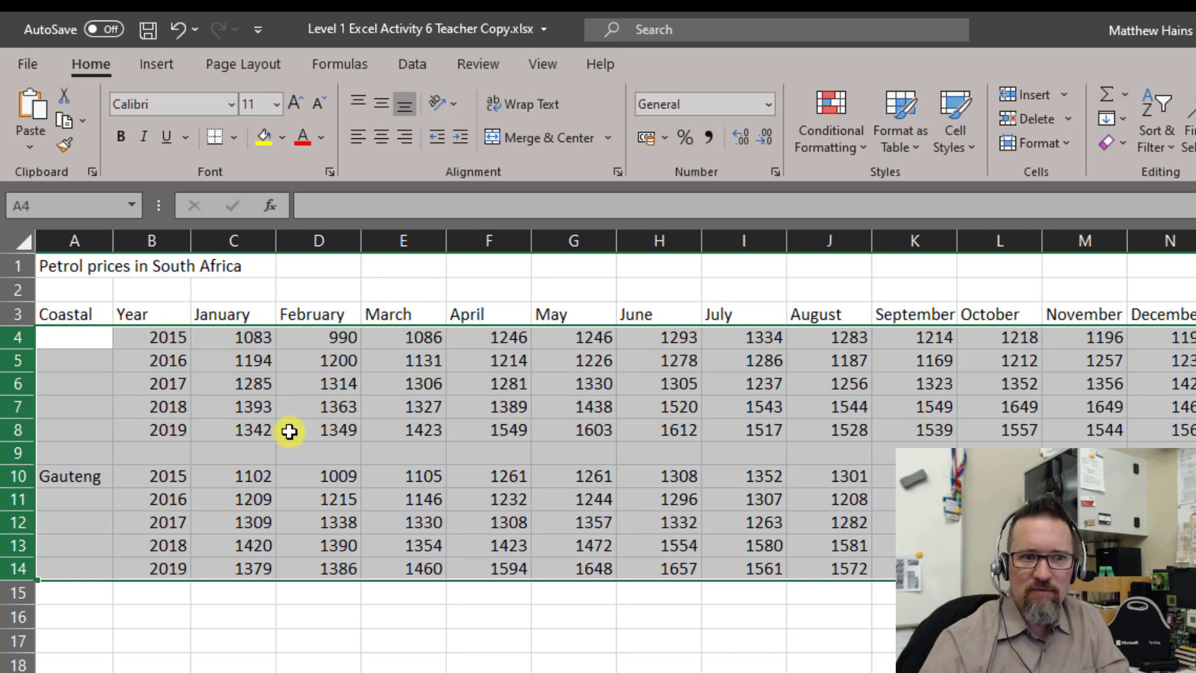
pyautogui.click(814, 286)
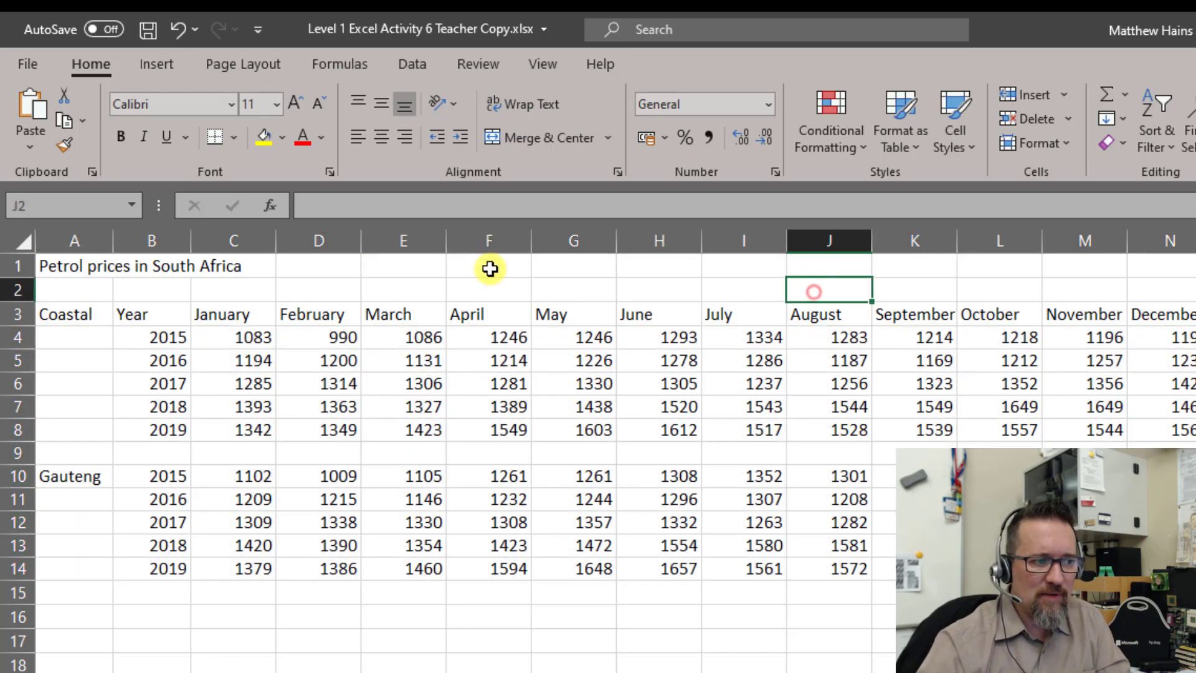
# - Set the column width of the month columns C to N to exactly 10.5
pyautogui.click(240, 241)
pyautogui.moveTo(239, 241); pyautogui.dragTo(1175, 240)
pyautogui.rightClick(255, 241)
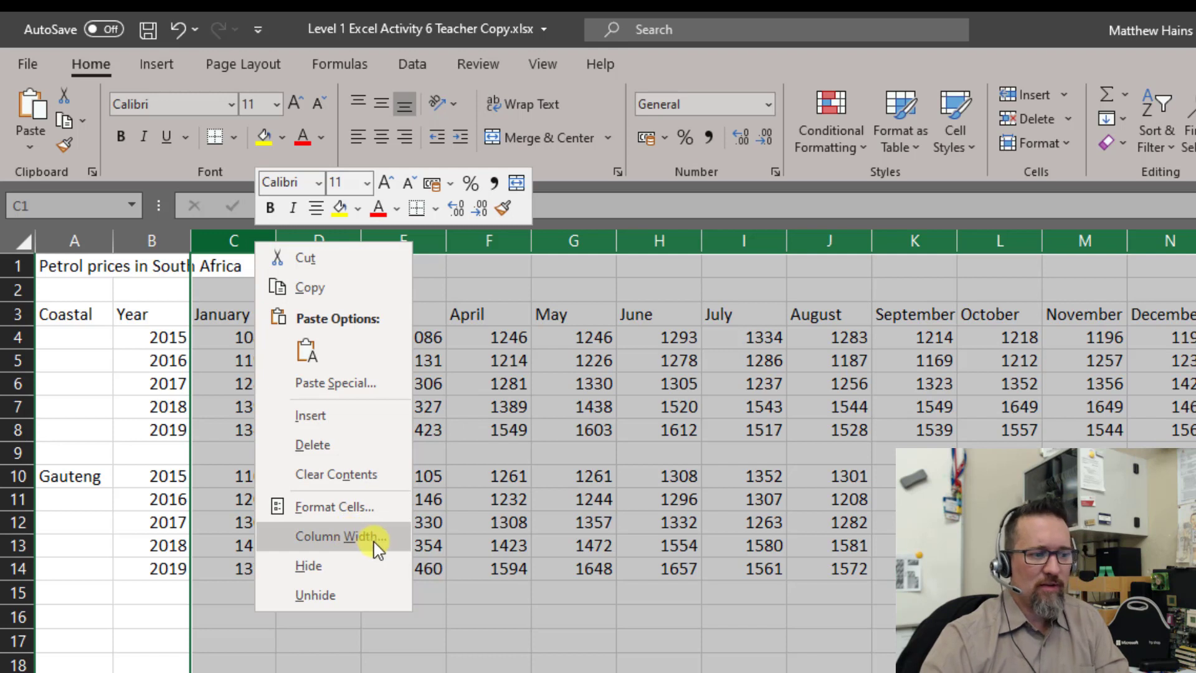
pyautogui.click(336, 536)
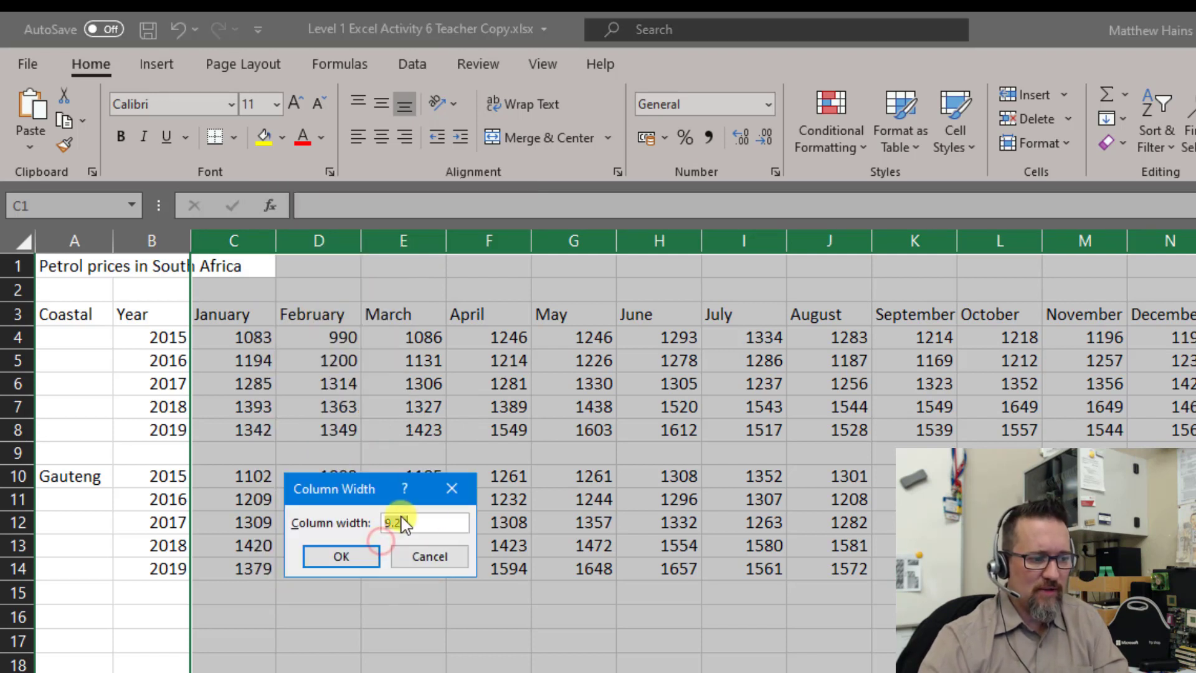
pyautogui.doubleClick(433, 522)
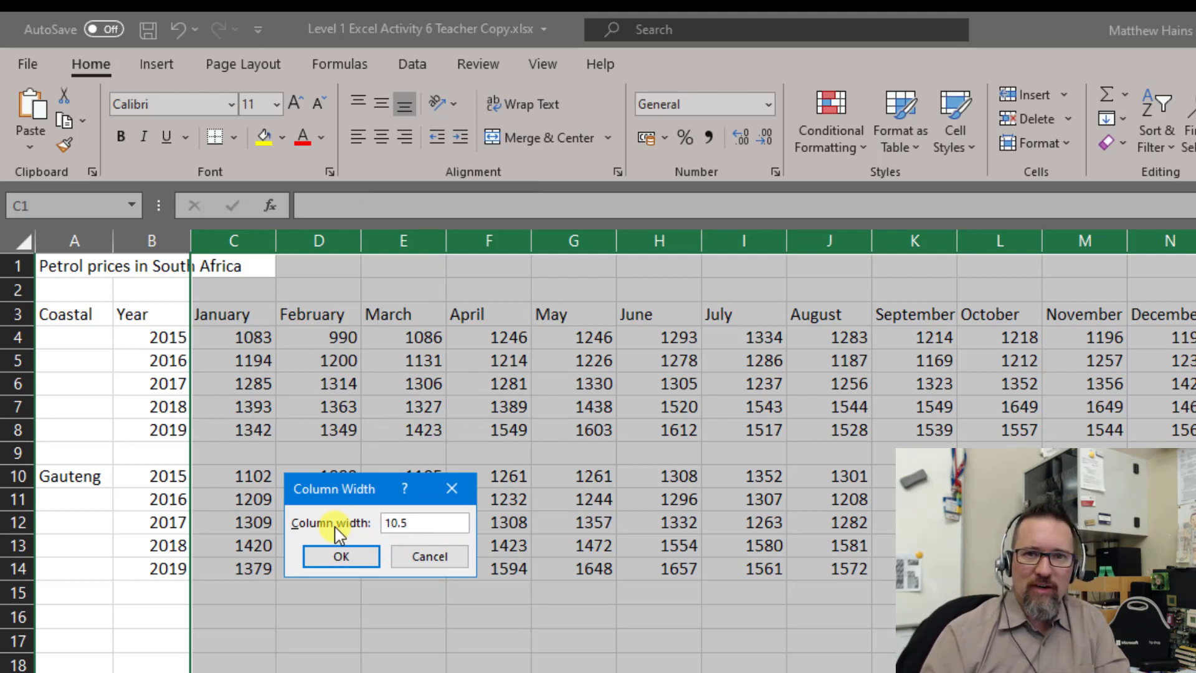
pyautogui.click(360, 556)
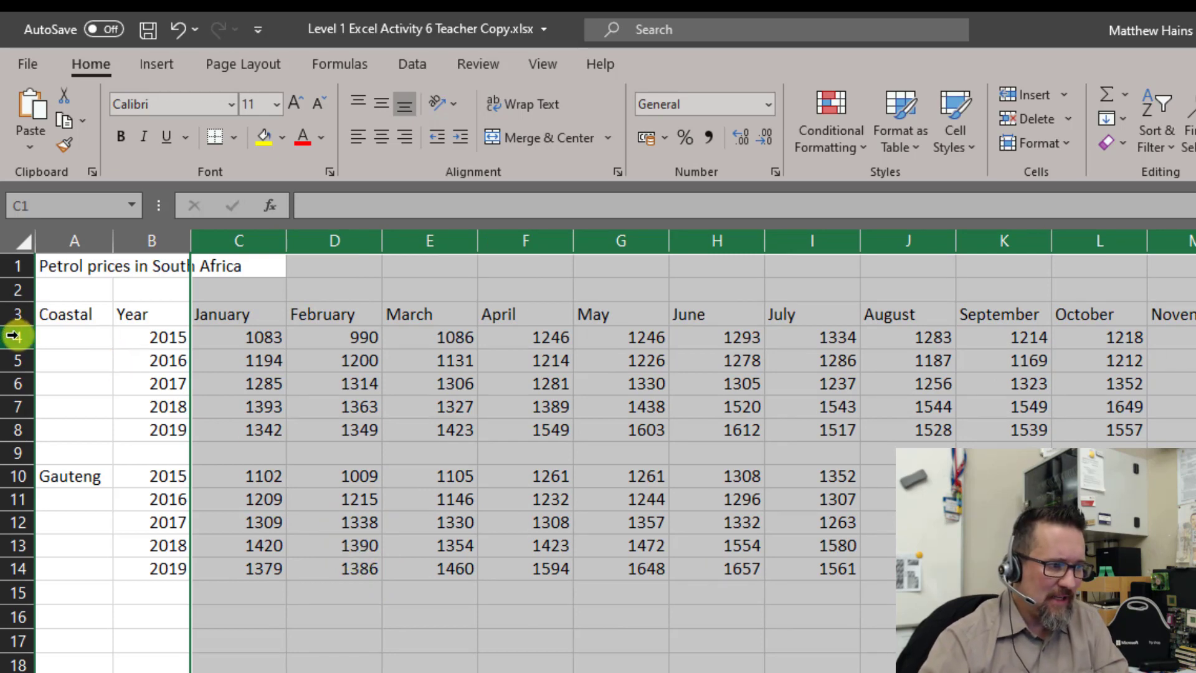
# - Set the row height of rows 3 to 14 to 11.25
pyautogui.moveTo(17, 314); pyautogui.dragTo(15, 568)
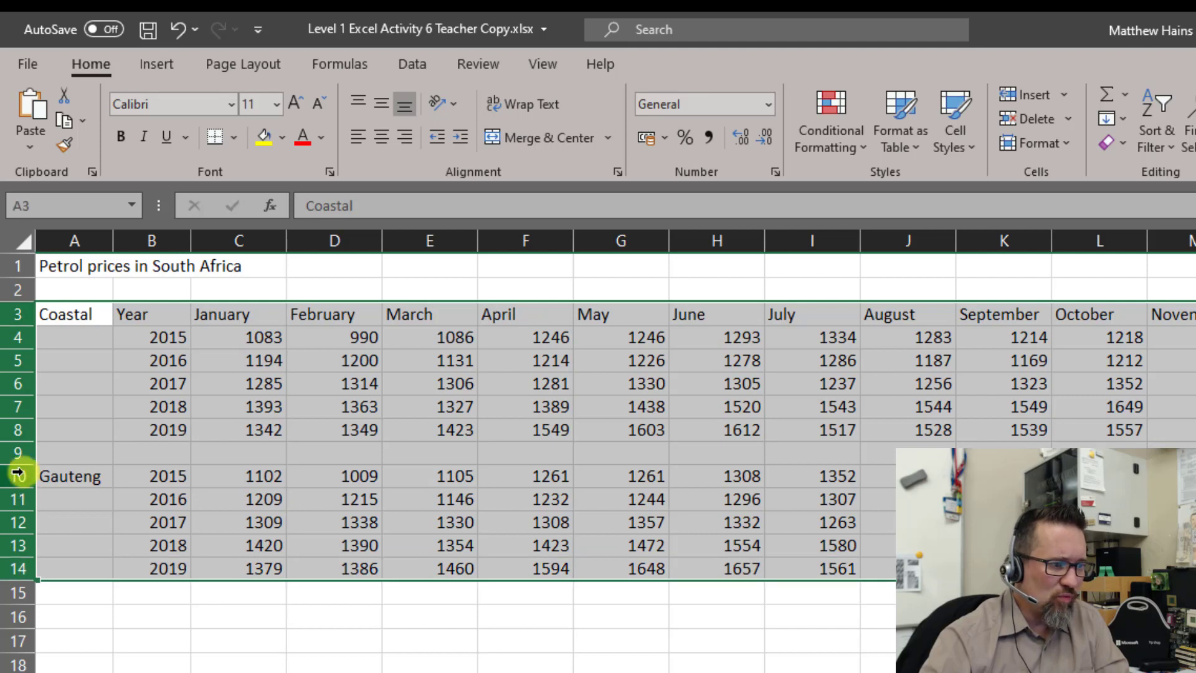
pyautogui.rightClick(18, 474)
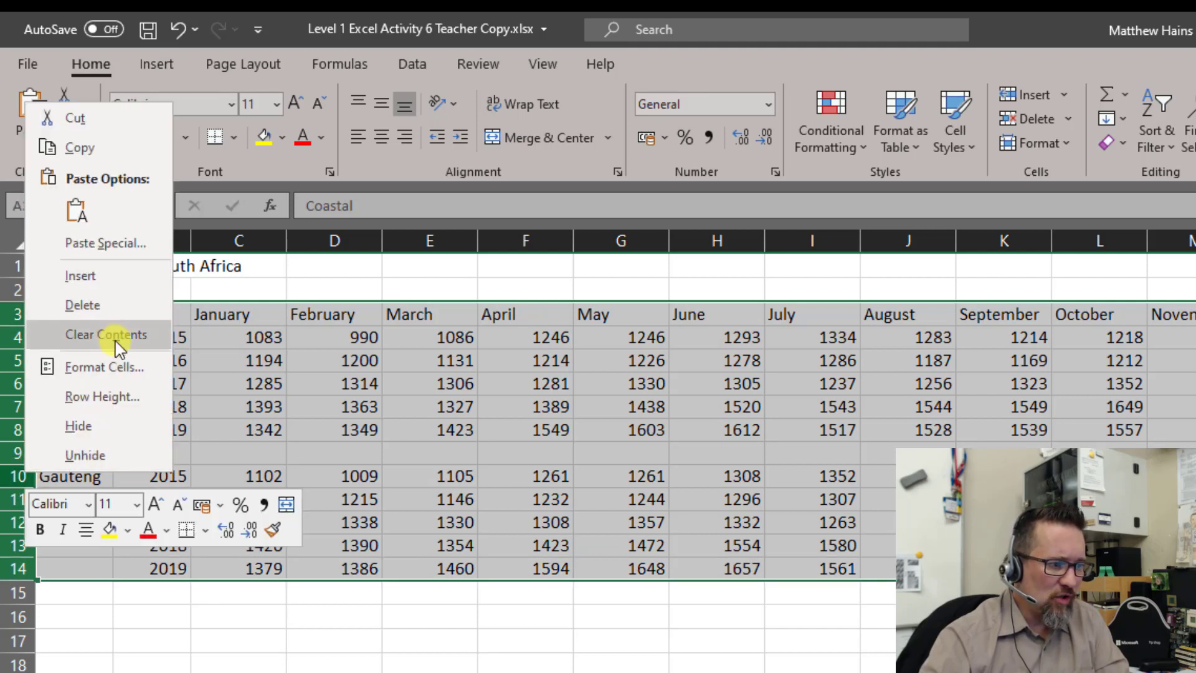
pyautogui.click(124, 397)
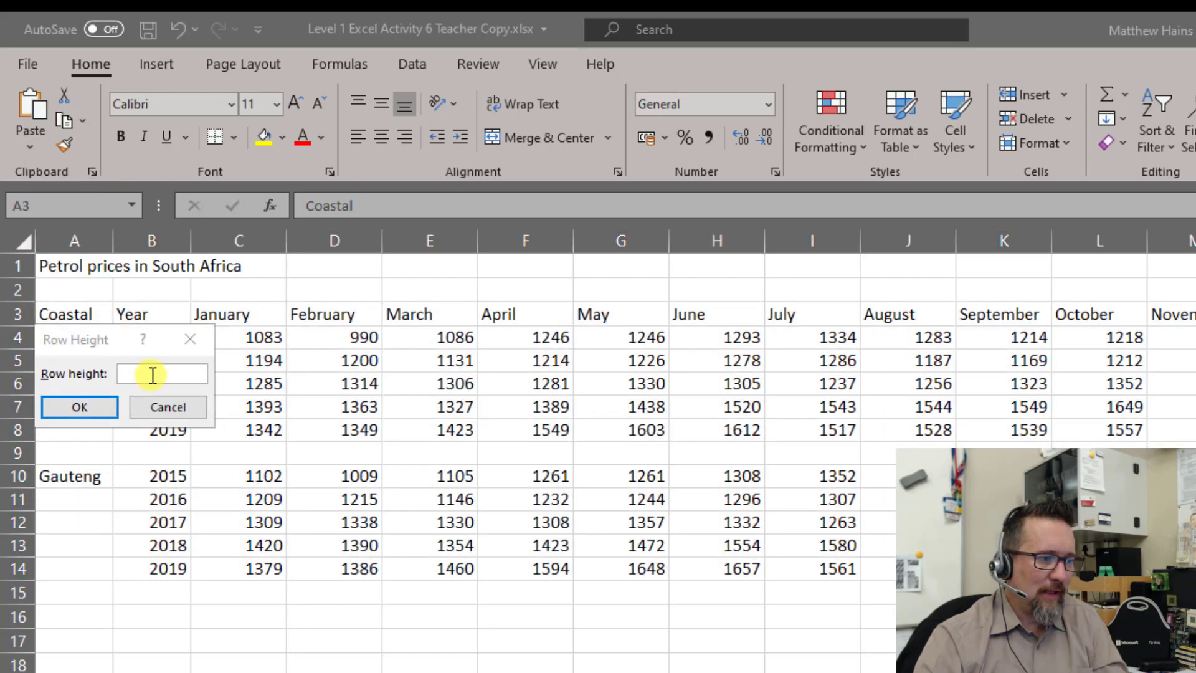
pyautogui.click(152, 374)
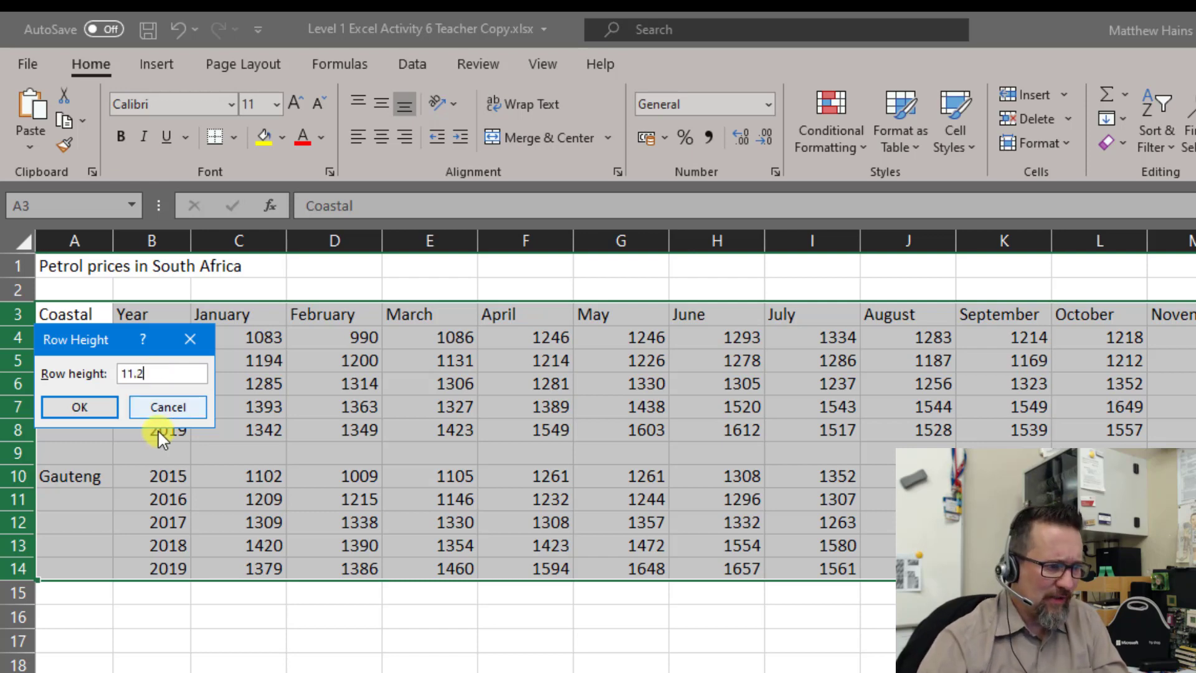
pyautogui.click(56, 407)
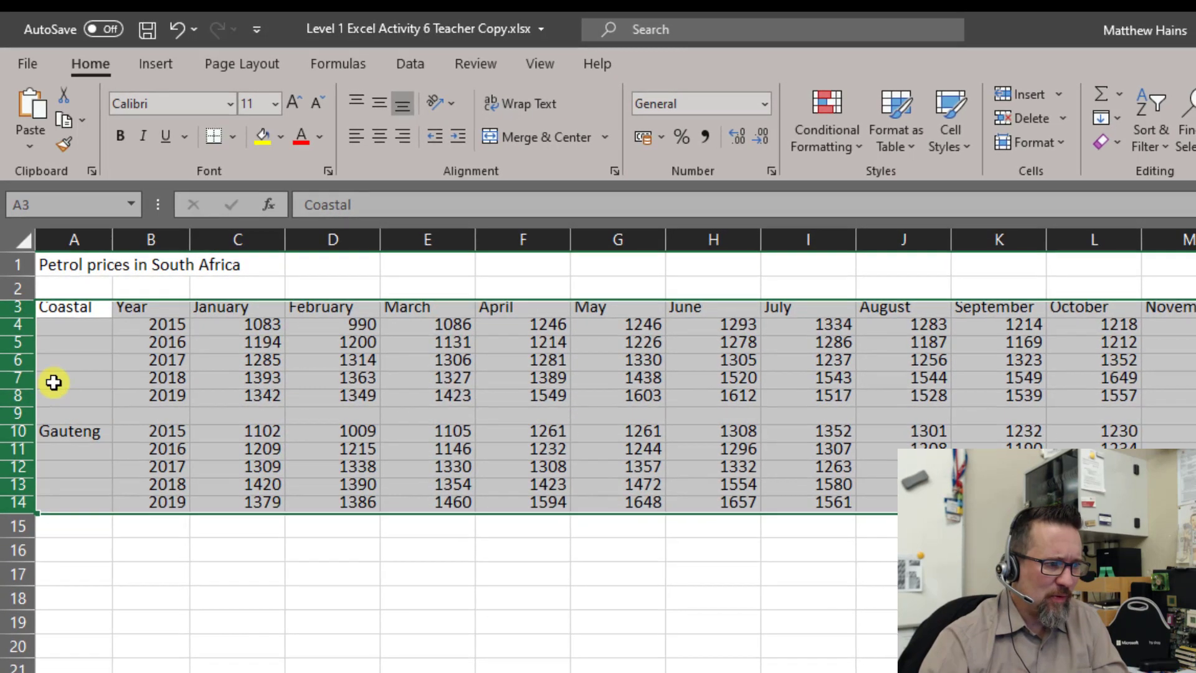
# - Set the row height of rows 3 to 14 to 15
pyautogui.rightClick(23, 368)
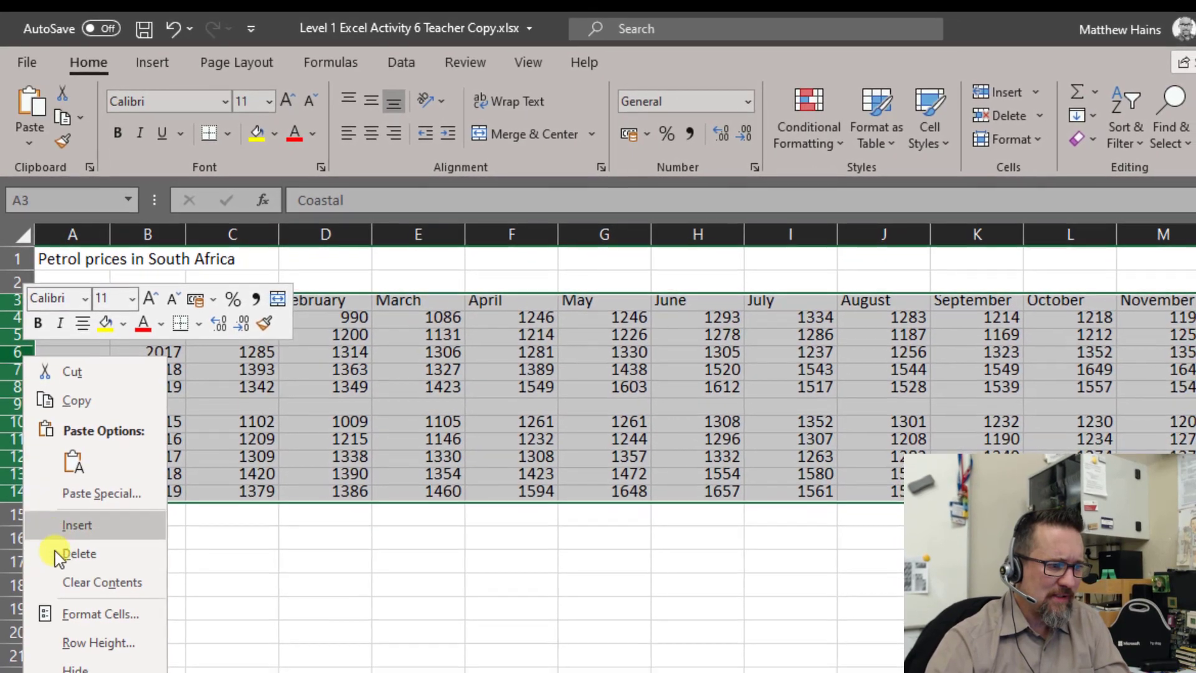
pyautogui.click(103, 647)
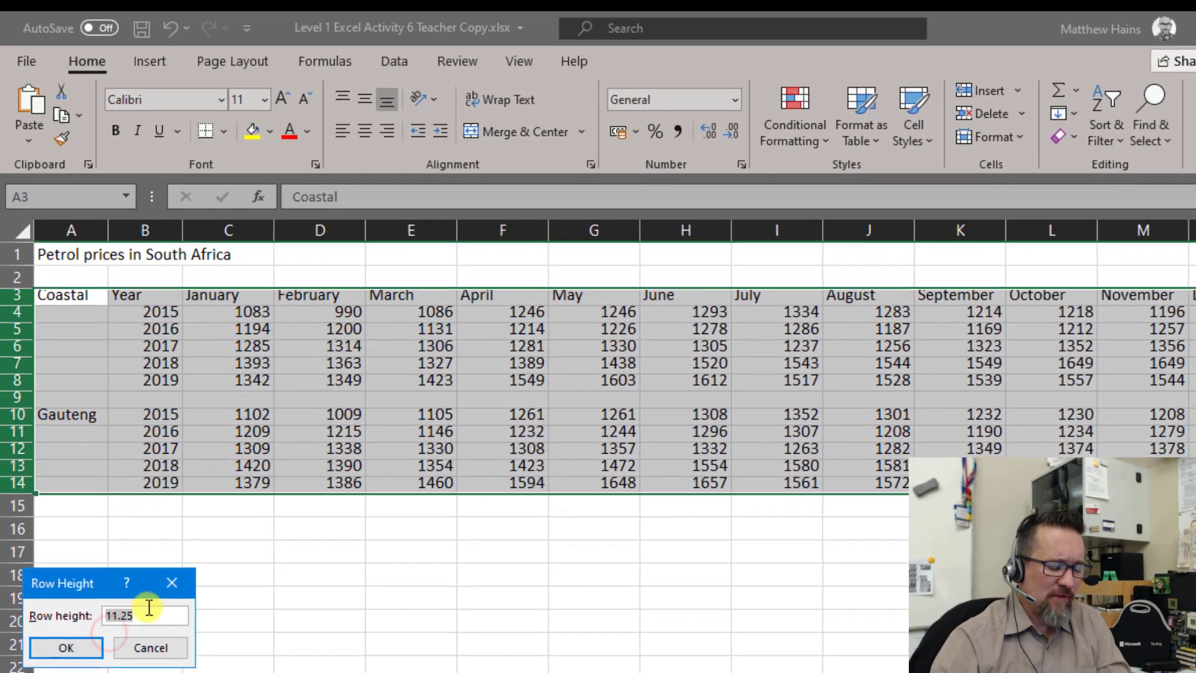
pyautogui.write('15')
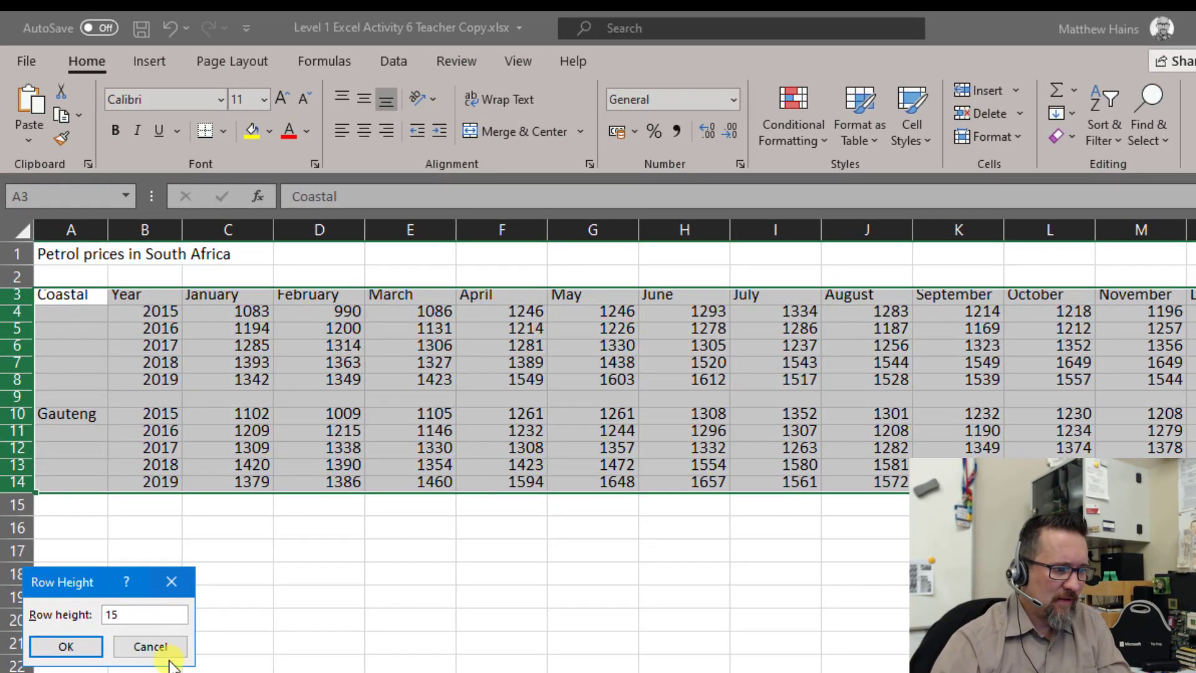
pyautogui.click(66, 646)
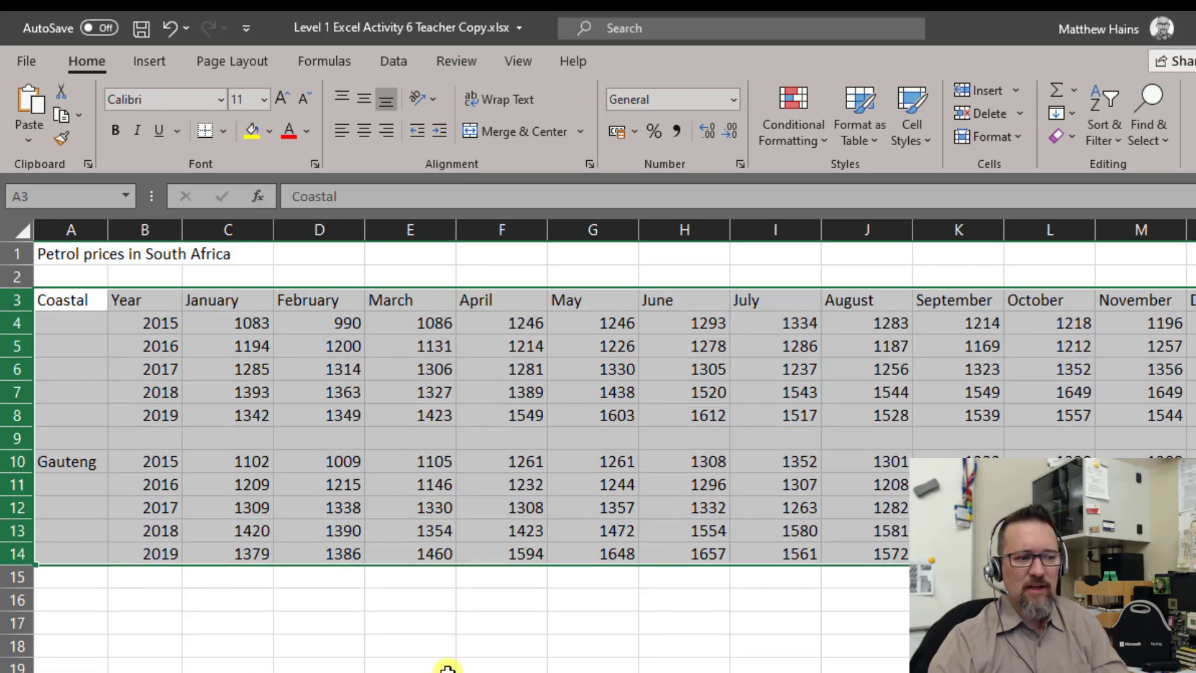
pyautogui.click(459, 646)
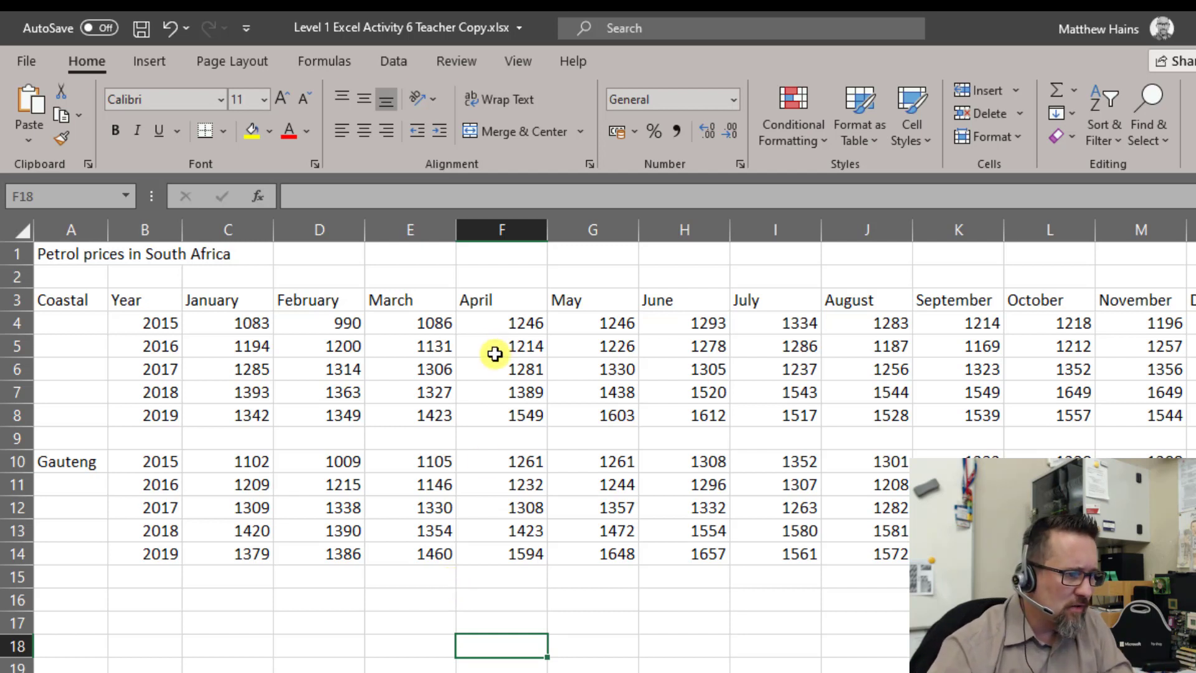
# - Make the title "Petrol prices in South Africa" in A1 bold and enlarge its font to size 14
pyautogui.click(66, 252)
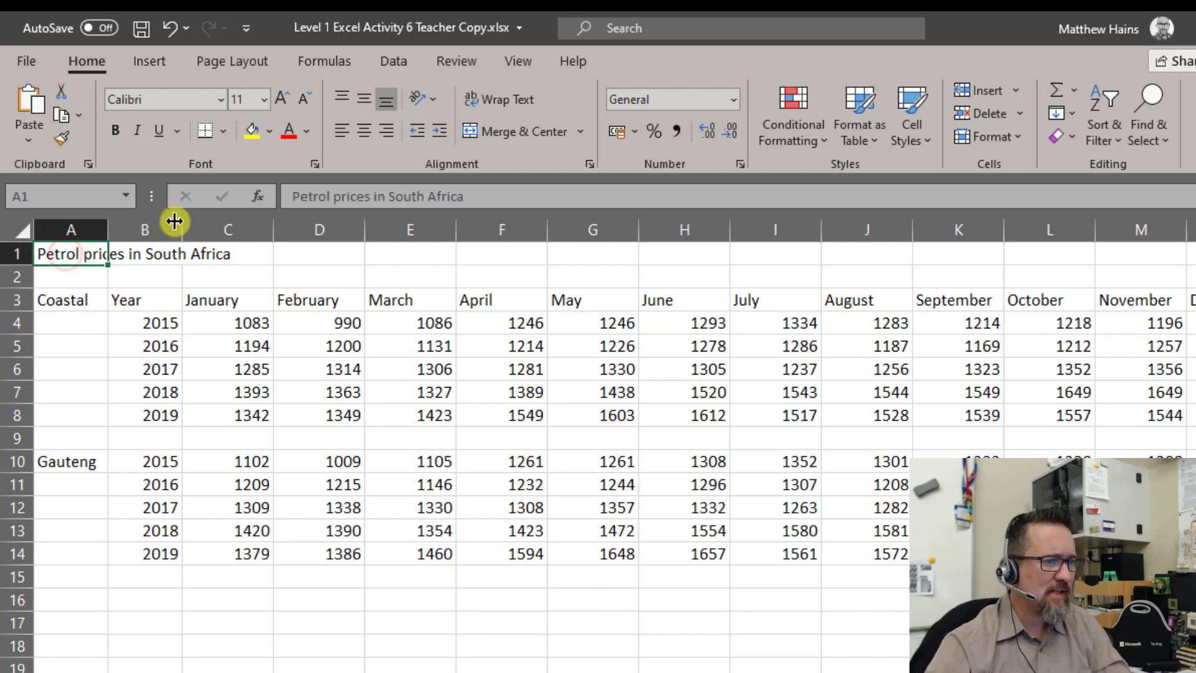
pyautogui.click(116, 129)
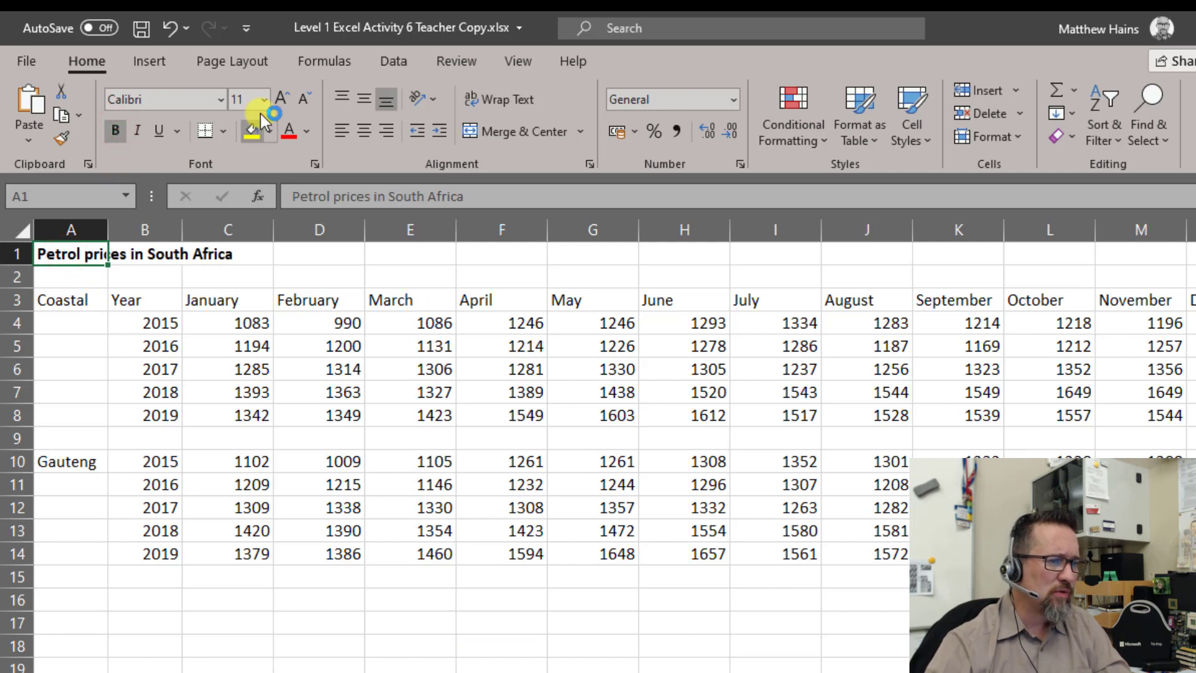
pyautogui.click(278, 99)
pyautogui.click(279, 99)
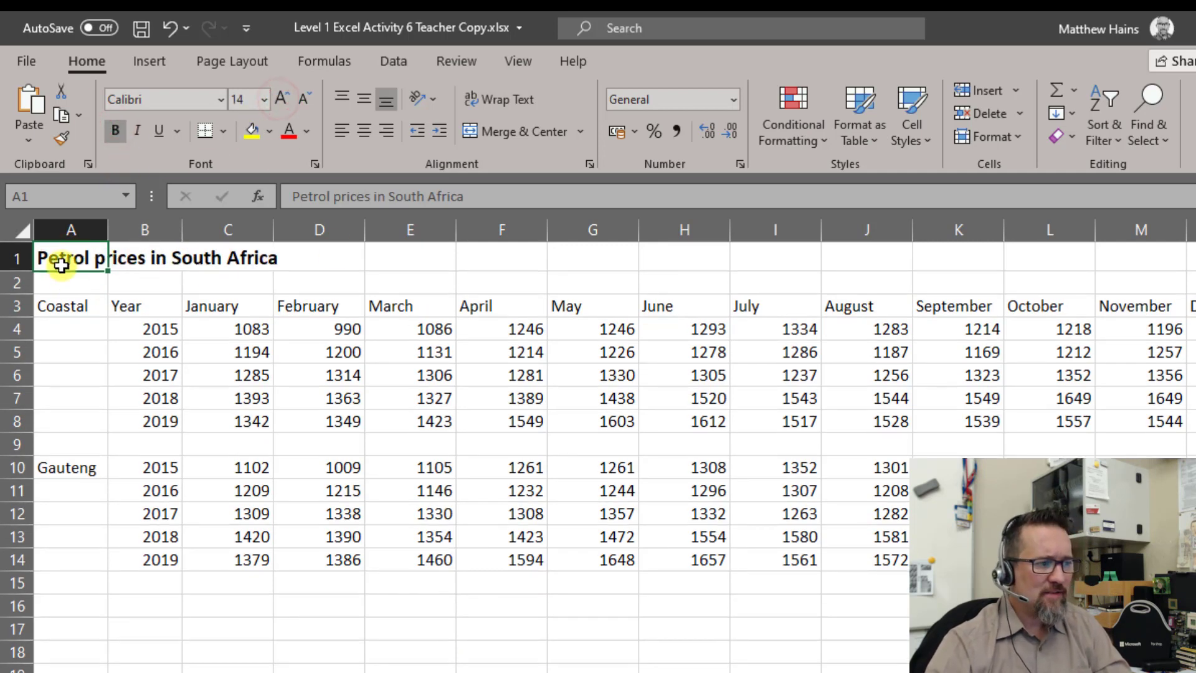
# - Merge and center the title across A1:N1, spanning the full width of the price table
pyautogui.moveTo(61, 256); pyautogui.dragTo(1175, 257)
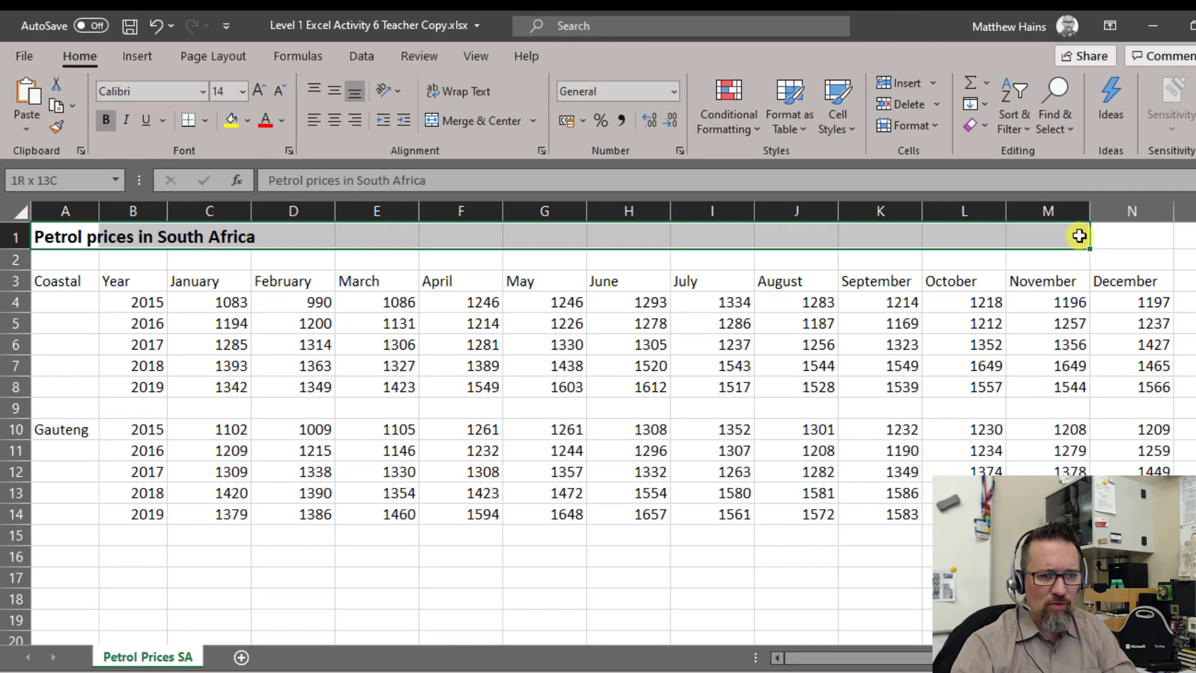
pyautogui.moveTo(1079, 235); pyautogui.dragTo(1127, 232)
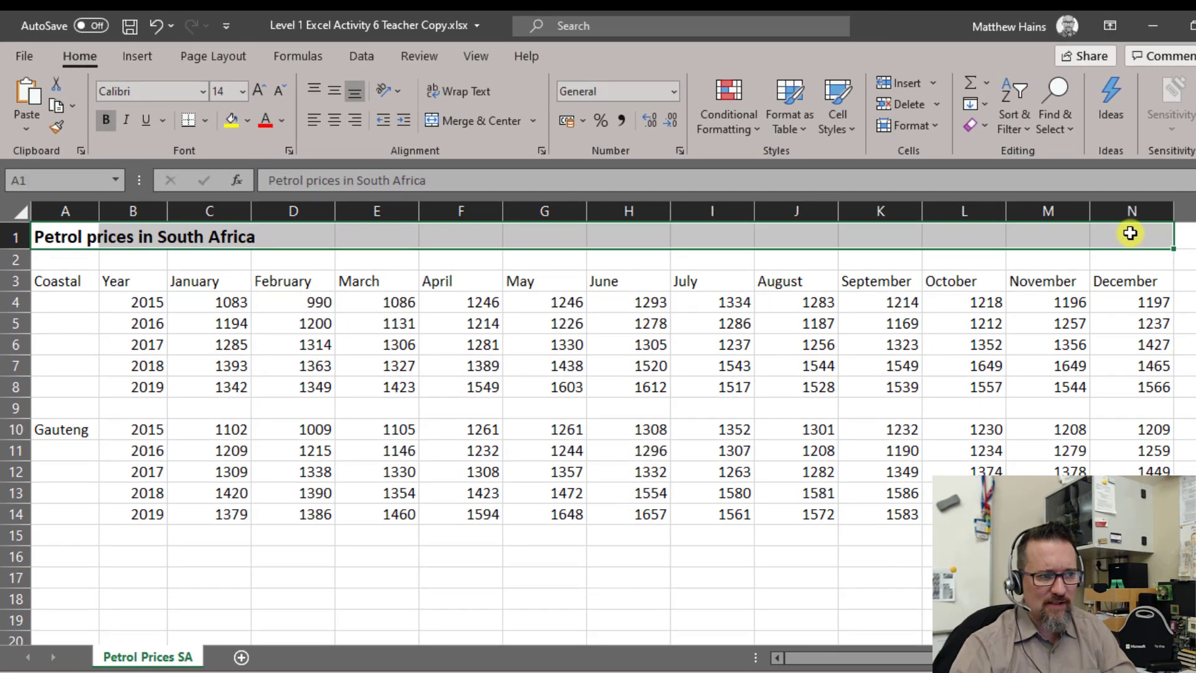
pyautogui.click(534, 119)
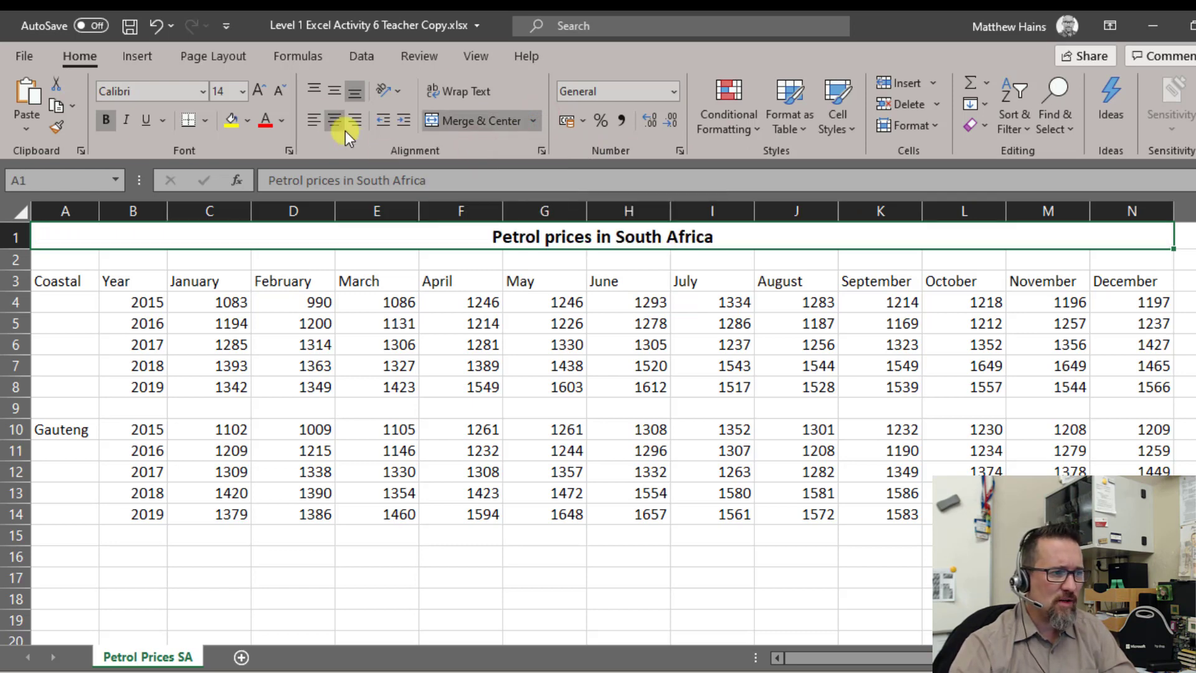
# - Enlarge the merged title's font to size 20 and align it vertically to the middle of its row
pyautogui.click(257, 91)
pyautogui.click(257, 91)
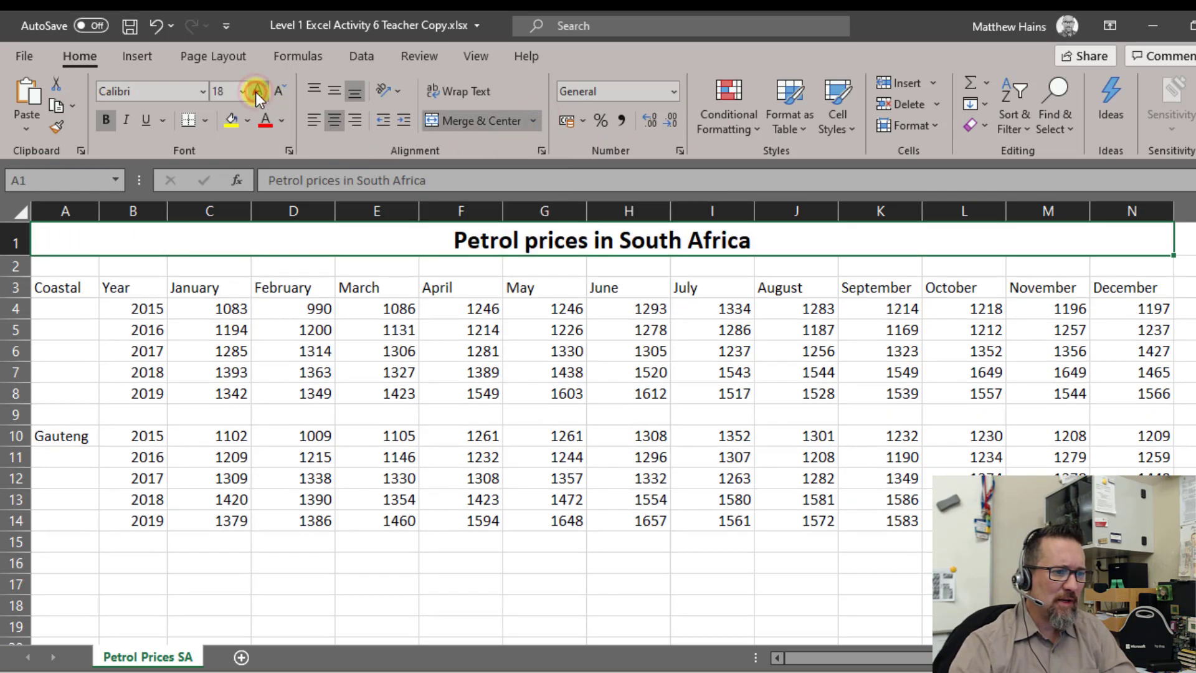
pyautogui.click(257, 91)
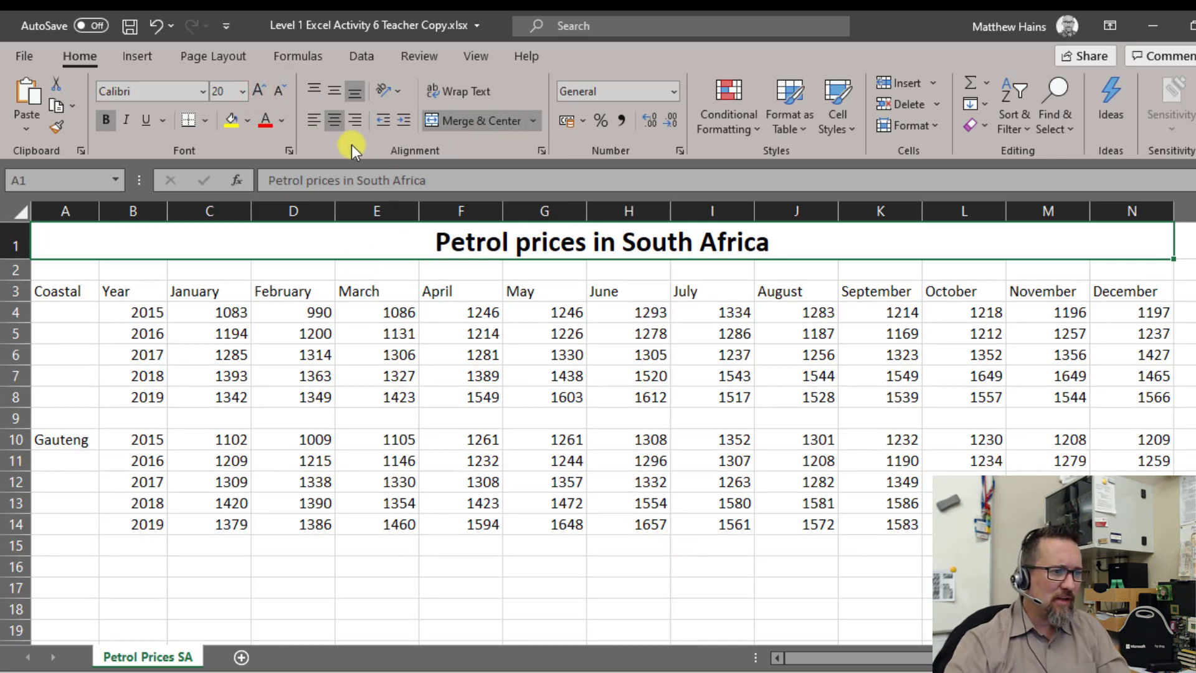
pyautogui.click(333, 94)
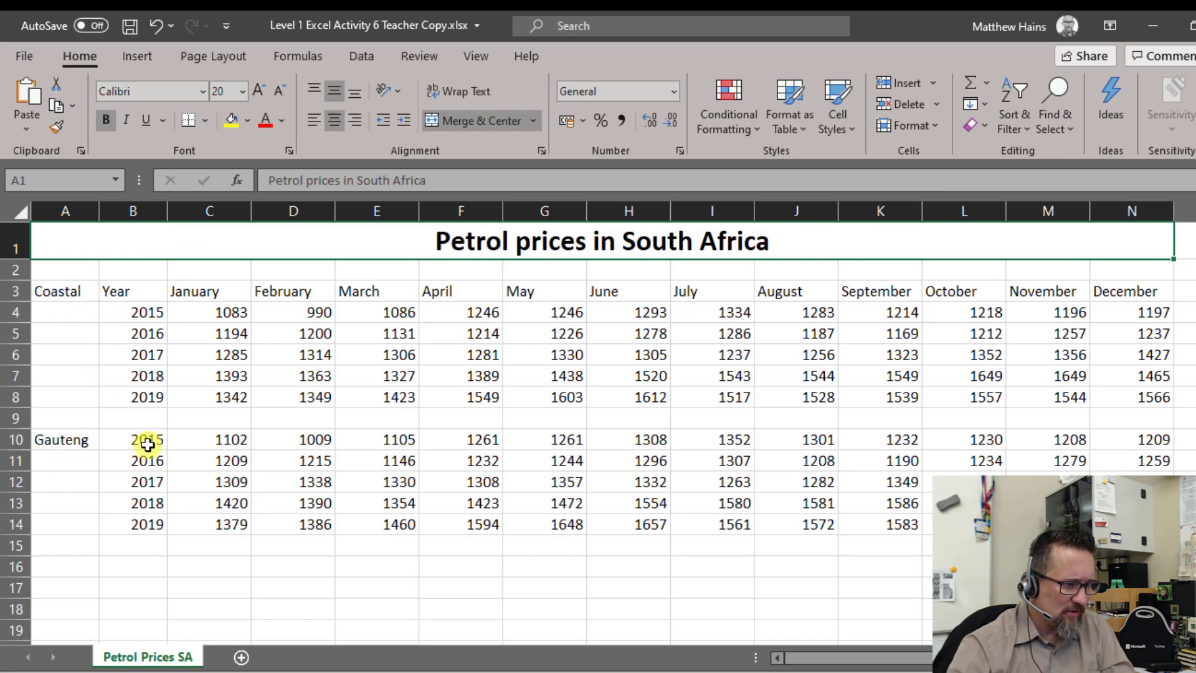
# - Apply all borders to the Coastal data in B4:N8 and the Gauteng data in B10:N14
pyautogui.moveTo(127, 311); pyautogui.dragTo(1132, 404)
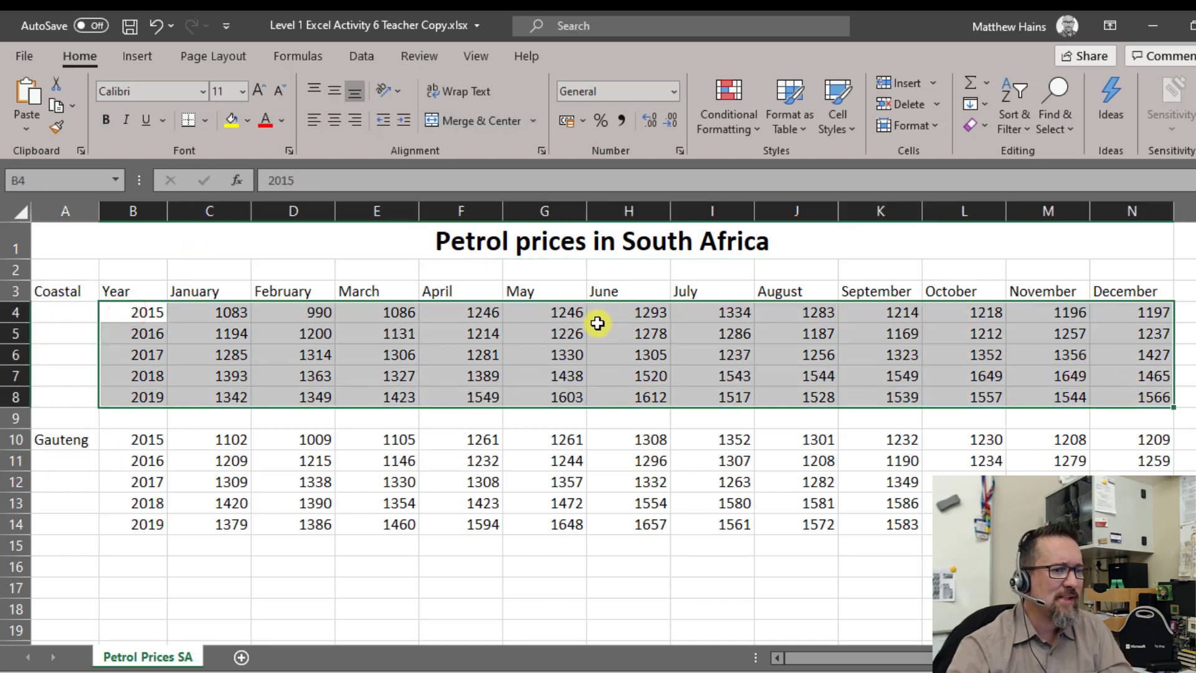
pyautogui.click(205, 121)
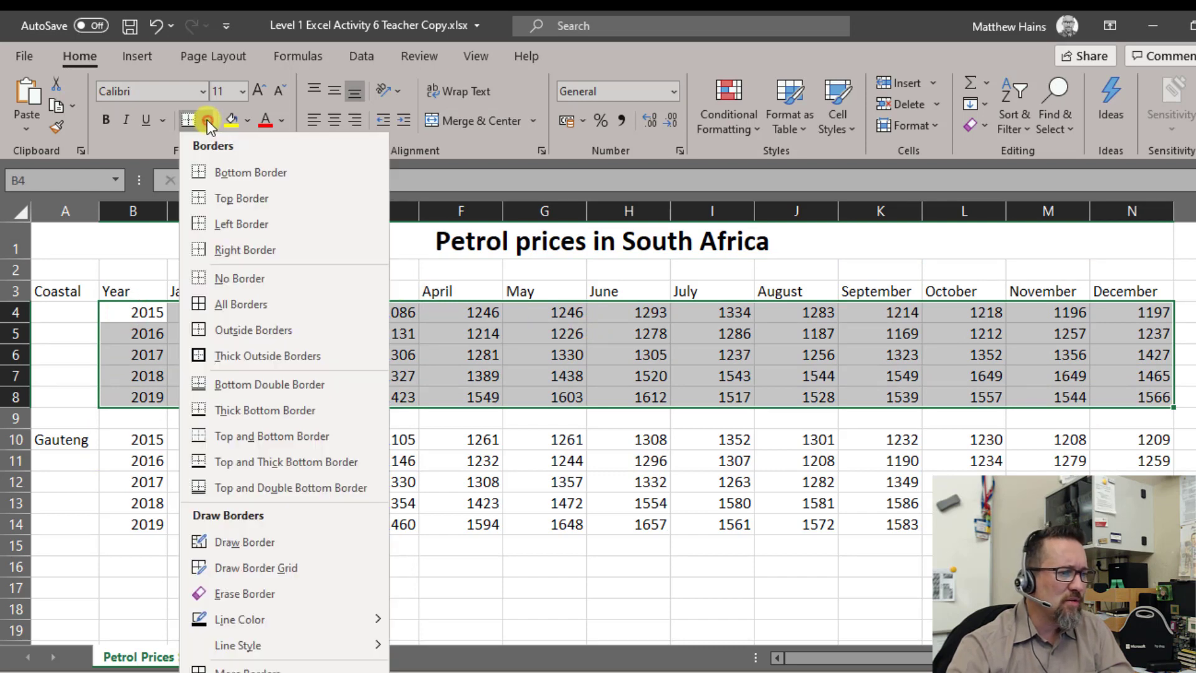
pyautogui.click(226, 301)
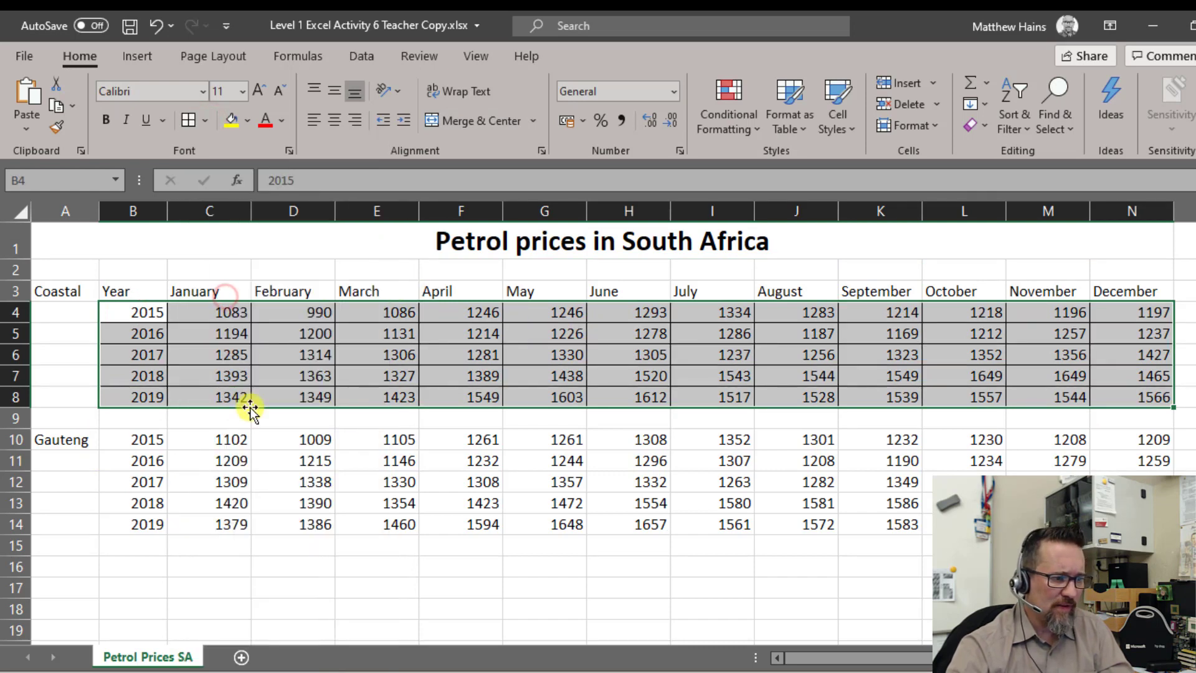
pyautogui.click(138, 441)
pyautogui.moveTo(138, 441)
pyautogui.mouseDown()
pyautogui.moveTo(1053, 464)
pyautogui.moveTo(1158, 505)
pyautogui.moveTo(1140, 524)
pyautogui.mouseUp()
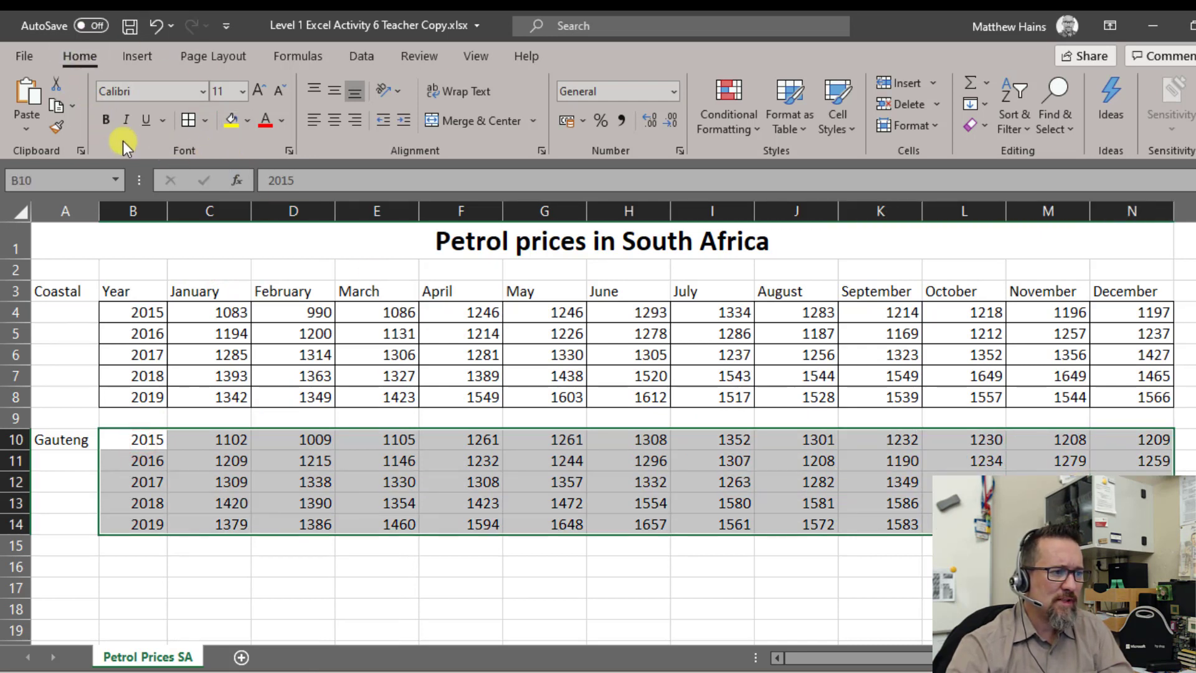
pyautogui.click(186, 121)
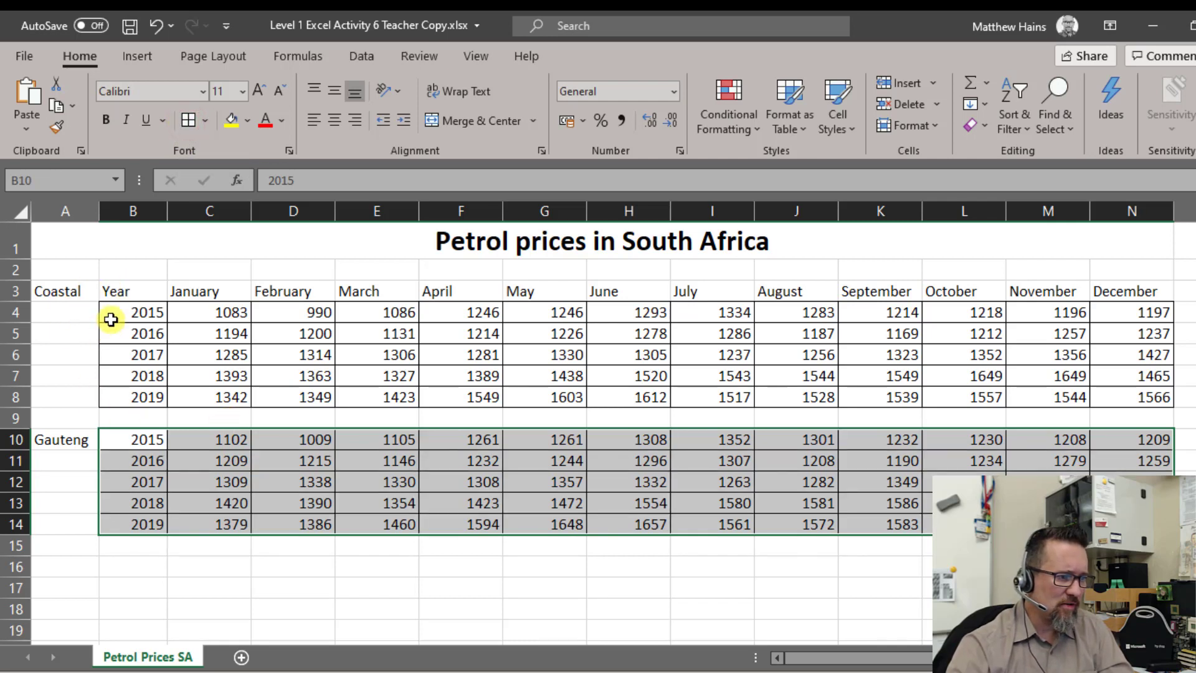
# - Fill the Coastal year cells B4:B8 with light blue and the Gauteng year cells B10:B14 with light green
pyautogui.moveTo(133, 309); pyautogui.dragTo(143, 397)
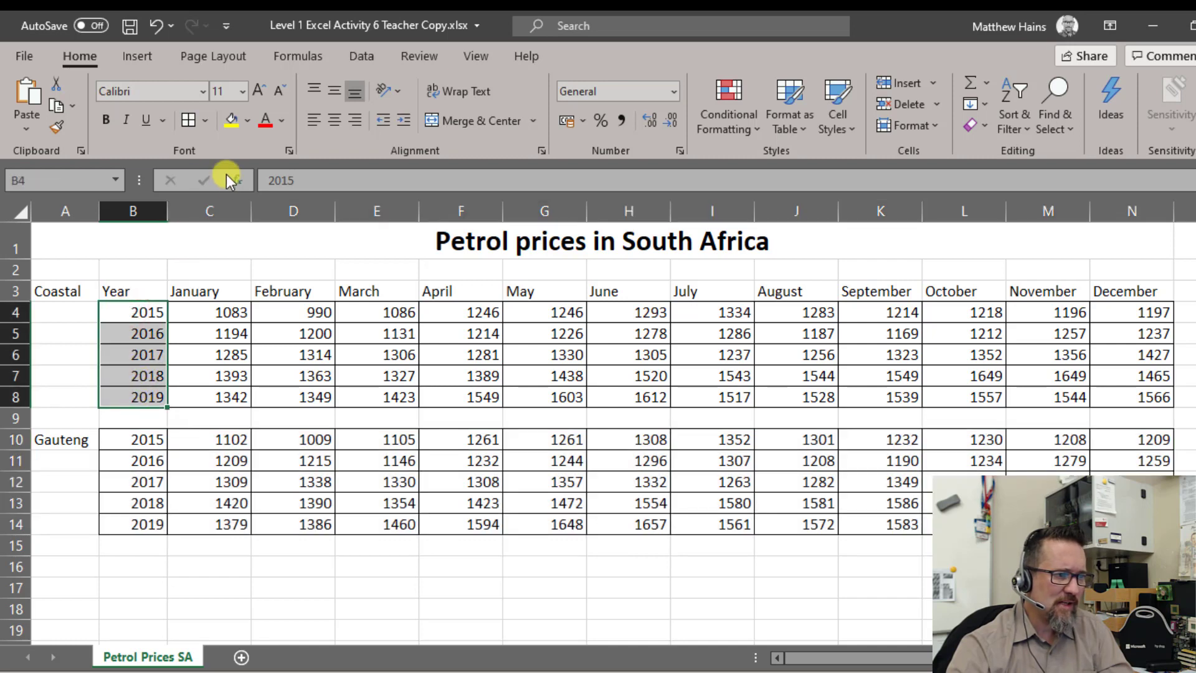
pyautogui.click(249, 121)
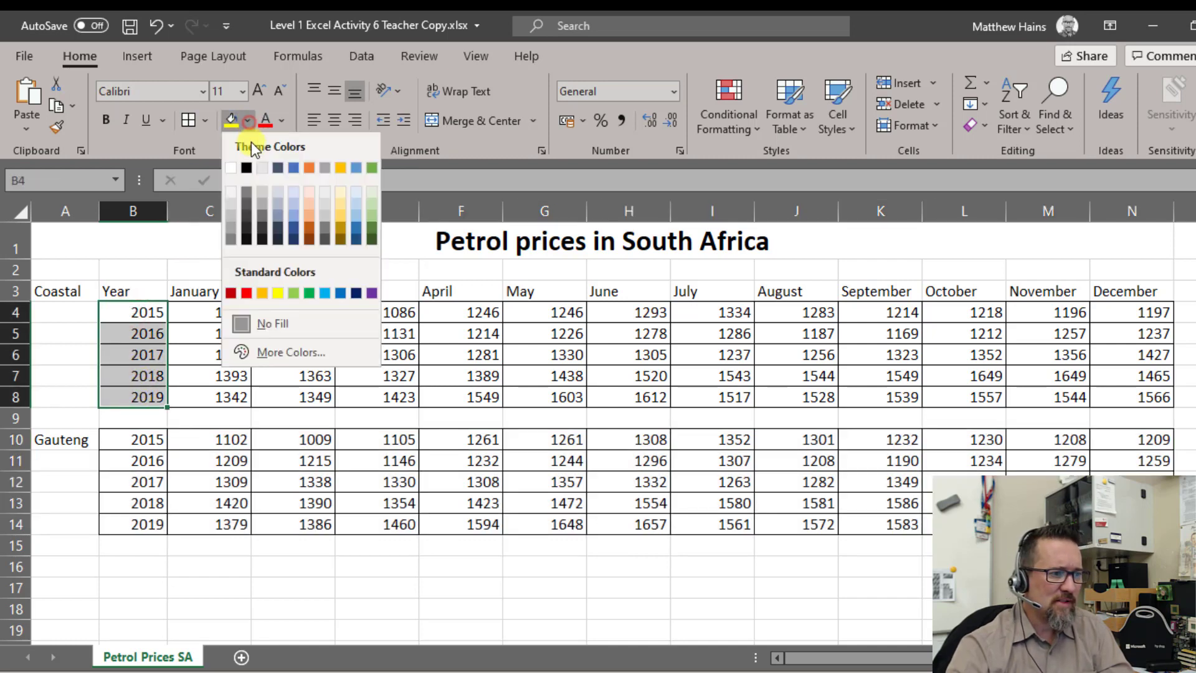
pyautogui.click(297, 203)
pyautogui.moveTo(137, 435); pyautogui.dragTo(138, 523)
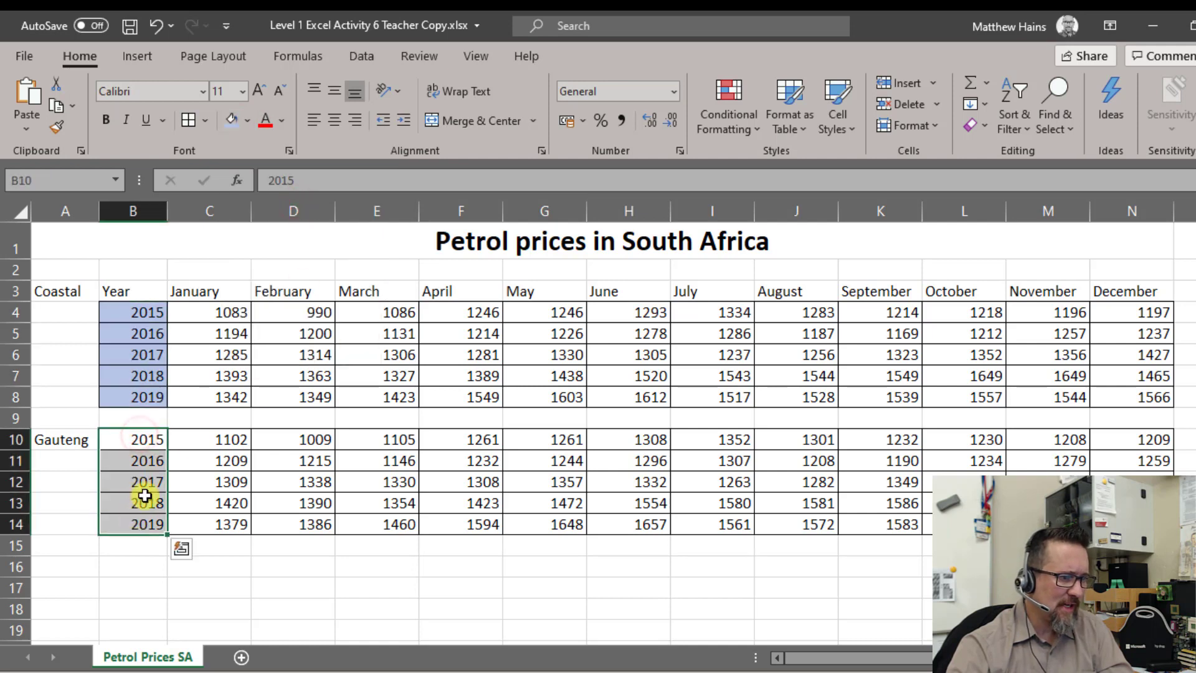
pyautogui.click(248, 123)
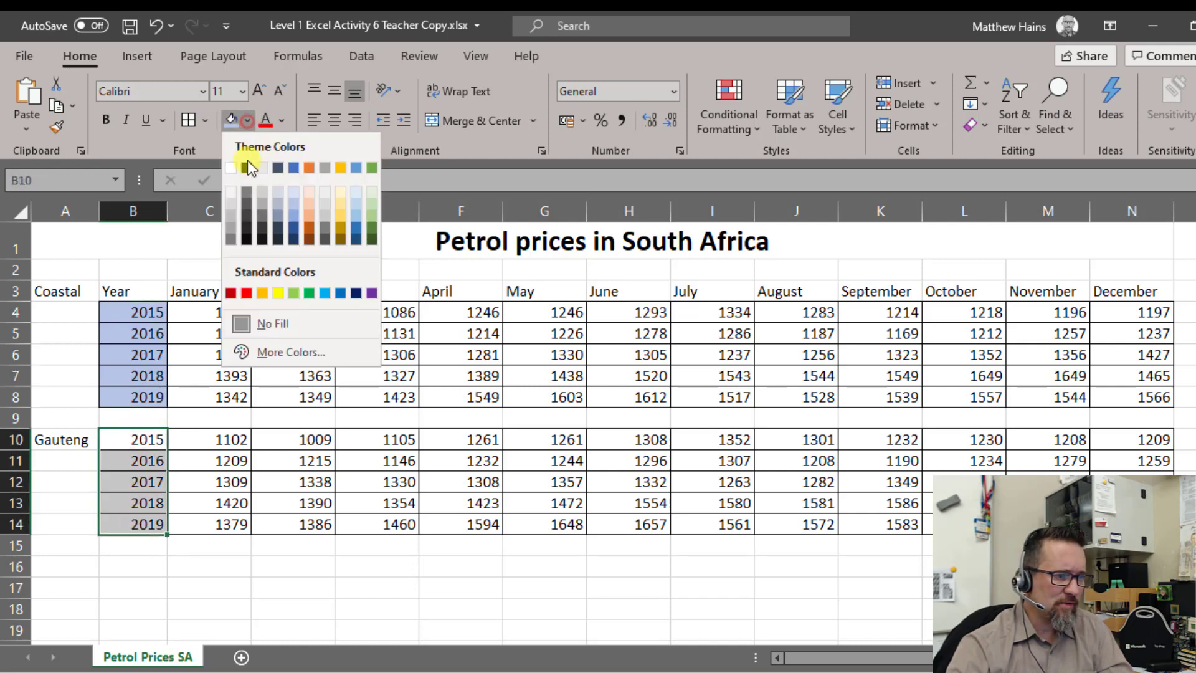
pyautogui.click(368, 210)
pyautogui.click(347, 524)
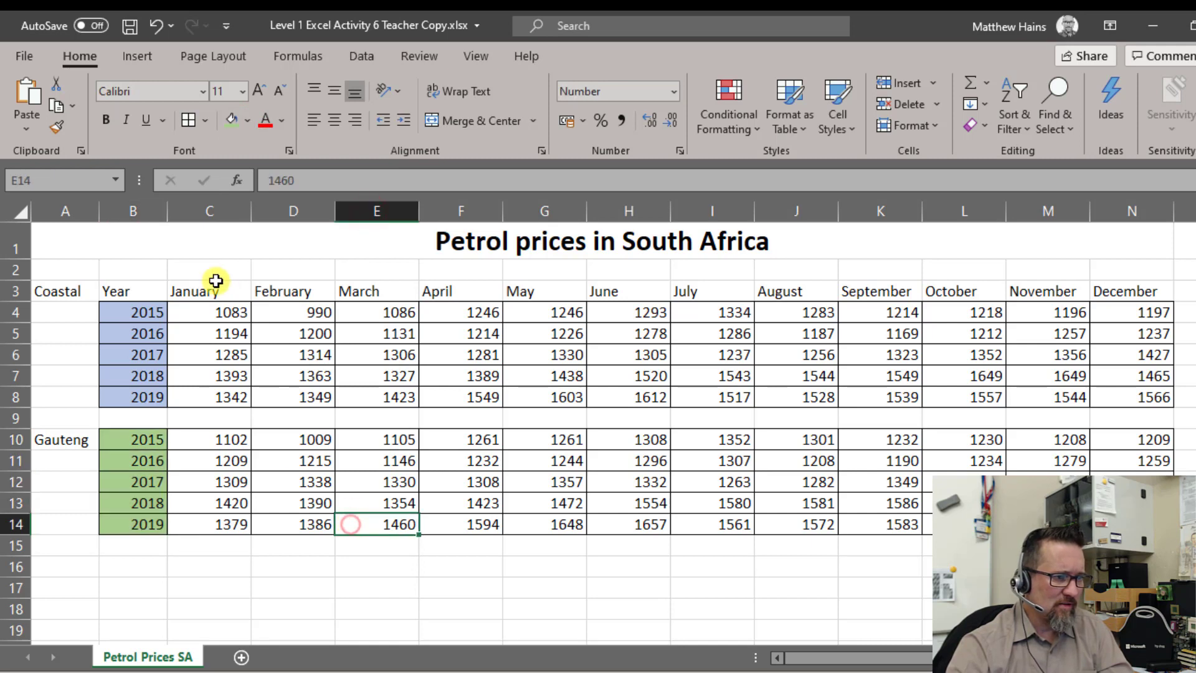
# - Make the month headings January to December in C3:N3 bold, italic and underlined
pyautogui.click(206, 291)
pyautogui.moveTo(258, 294); pyautogui.dragTo(1109, 300)
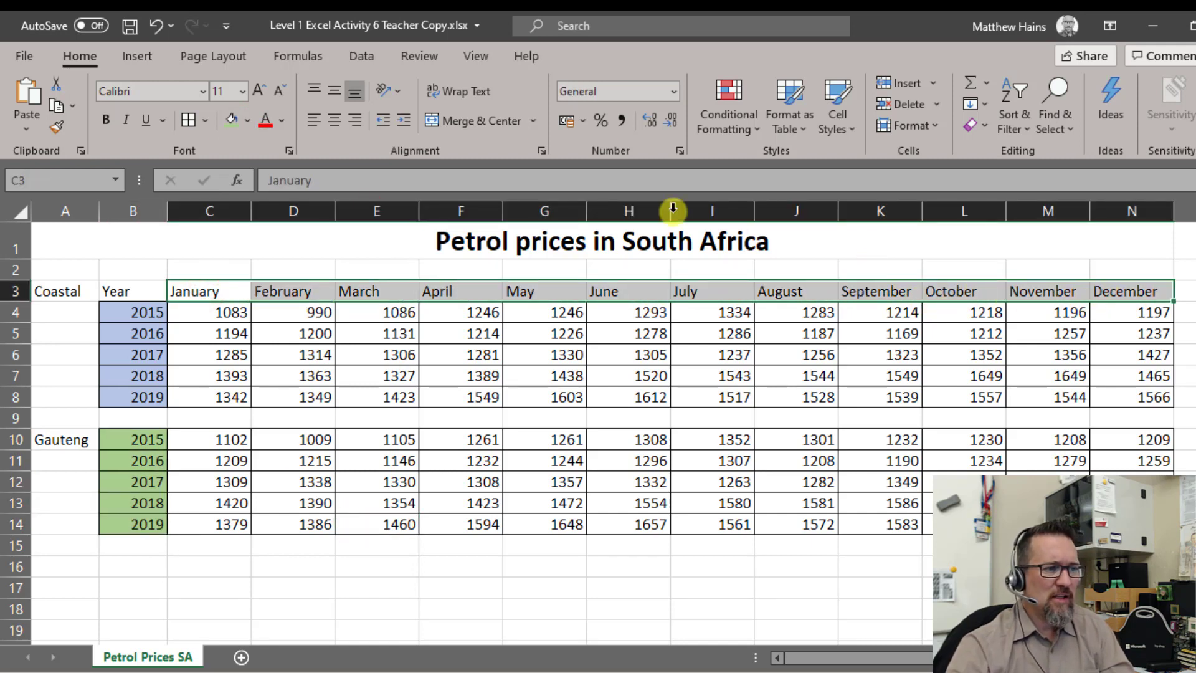
pyautogui.click(105, 120)
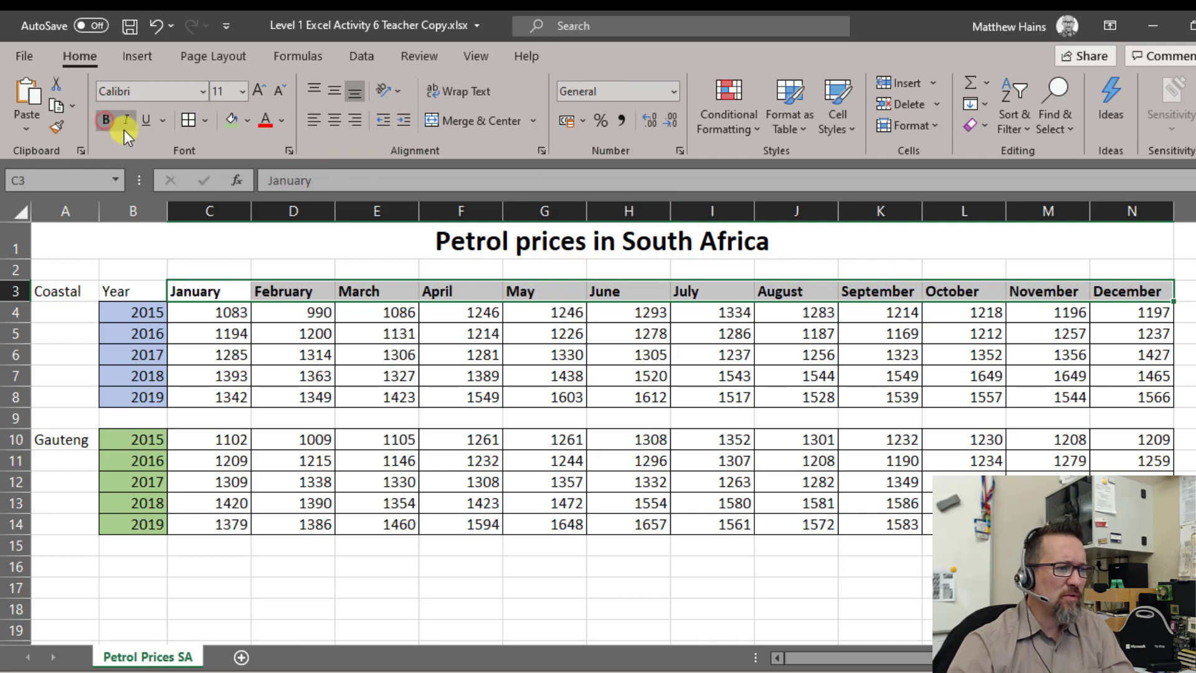
pyautogui.click(124, 125)
pyautogui.click(148, 127)
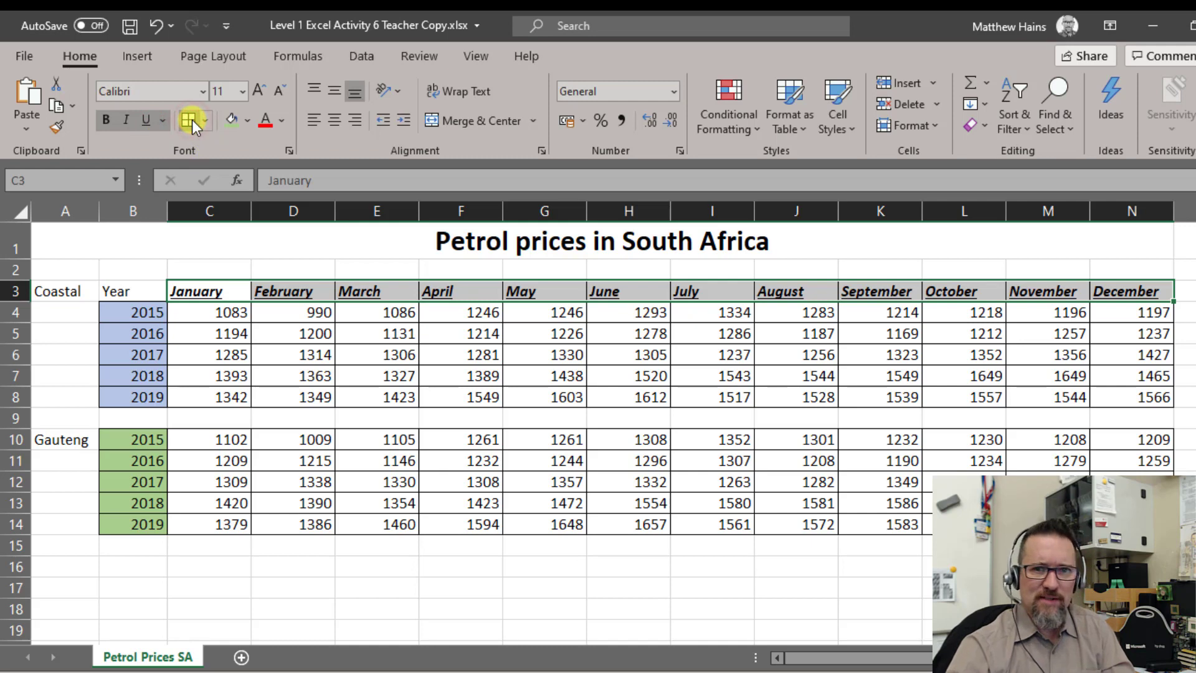
# - Angle the month headings in C3:N3 counterclockwise and make row 3 tall enough to fit the slanted text
pyautogui.click(398, 91)
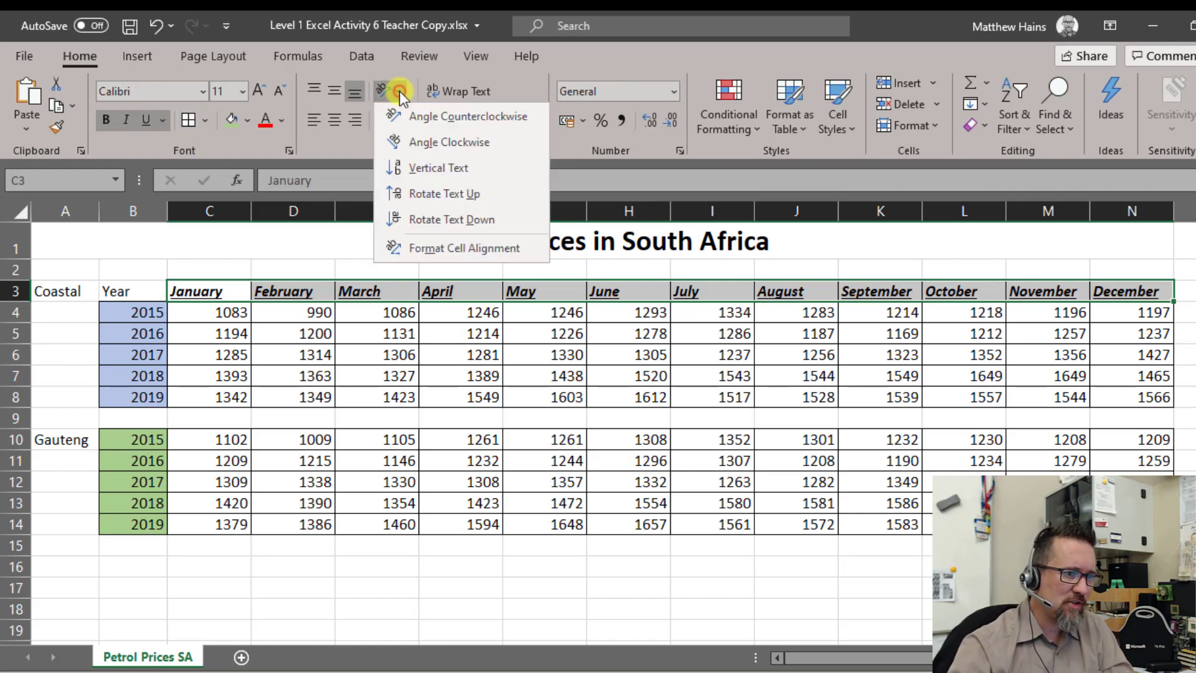
pyautogui.click(445, 116)
pyautogui.moveTo(22, 303); pyautogui.dragTo(14, 342)
pyautogui.click(717, 528)
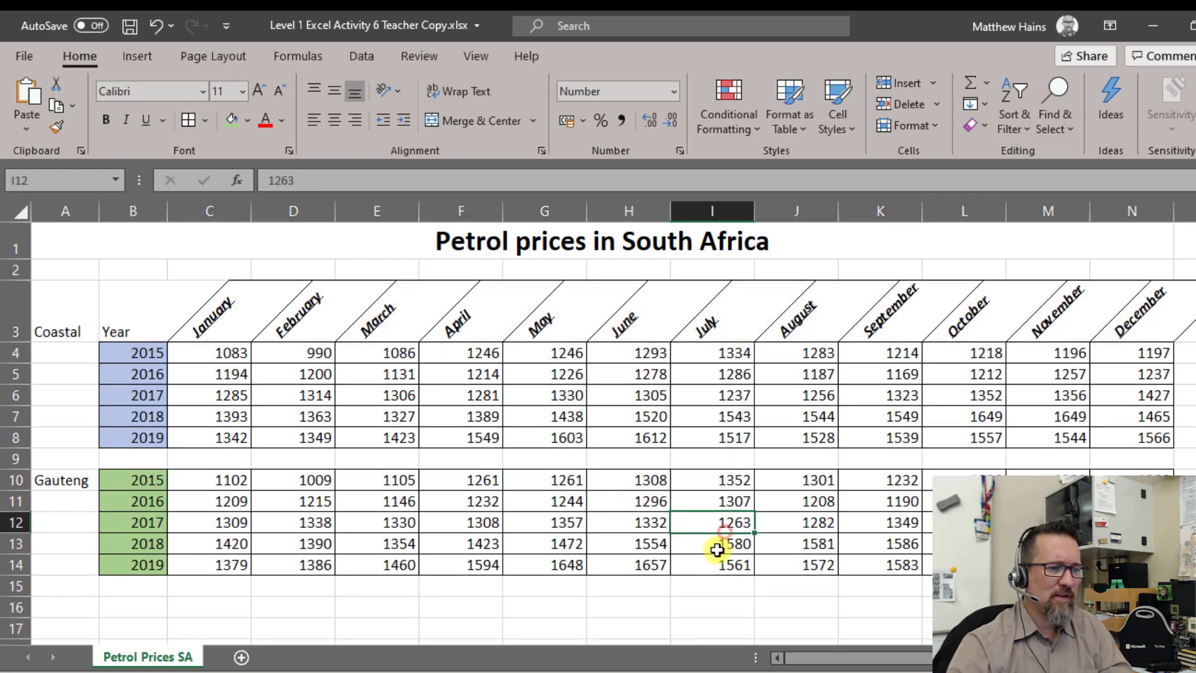
pyautogui.click(694, 607)
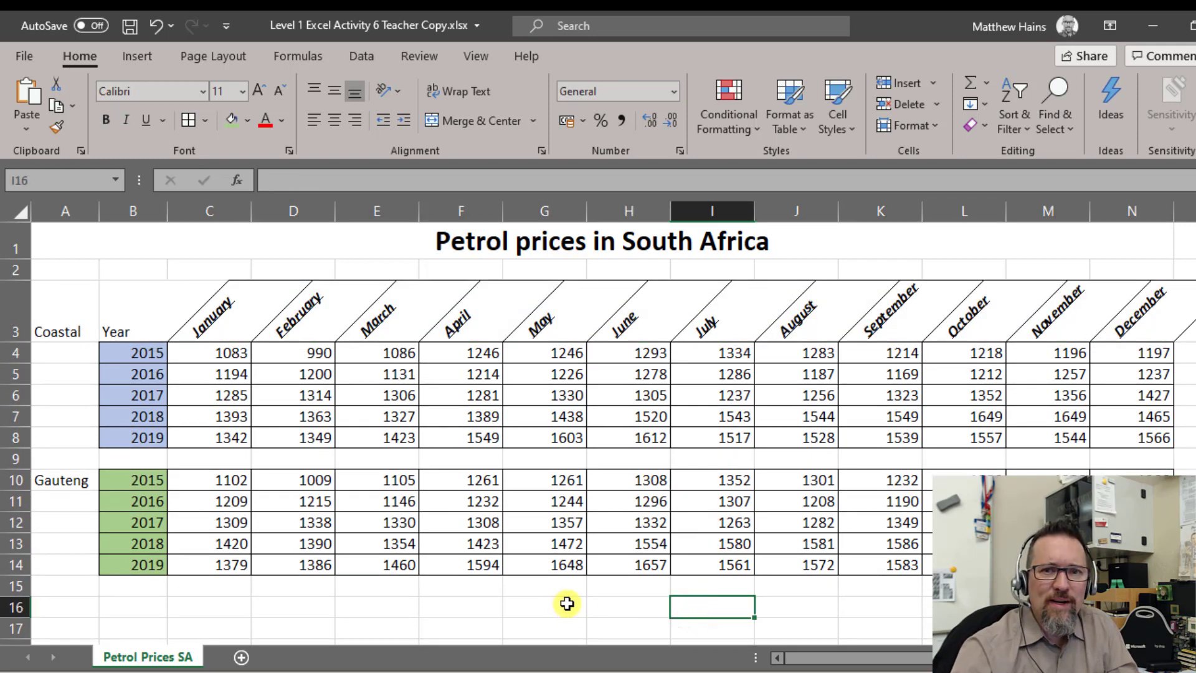